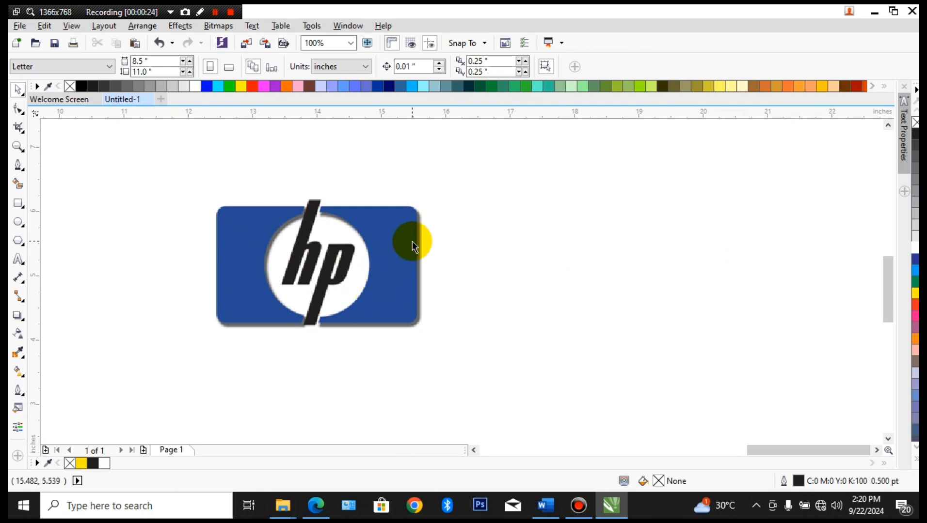
Step: Draw a rectangle about 3.98 by 2.25 inches beside the reference logo and round all its corners to about 0.26 inches
{"action": "left_click", "coordinate": [17, 203]}
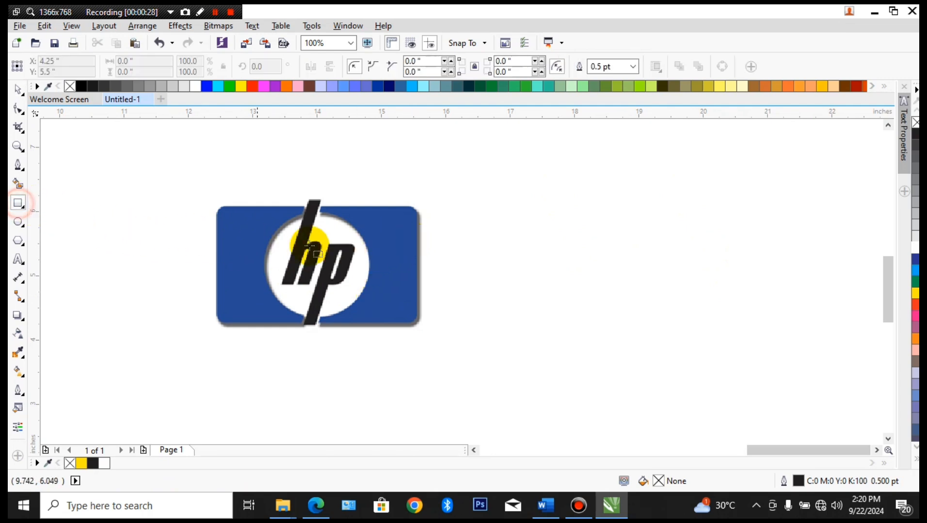
{"action": "left_click_drag", "start_coordinate": [499, 202], "coordinate": [754, 347]}
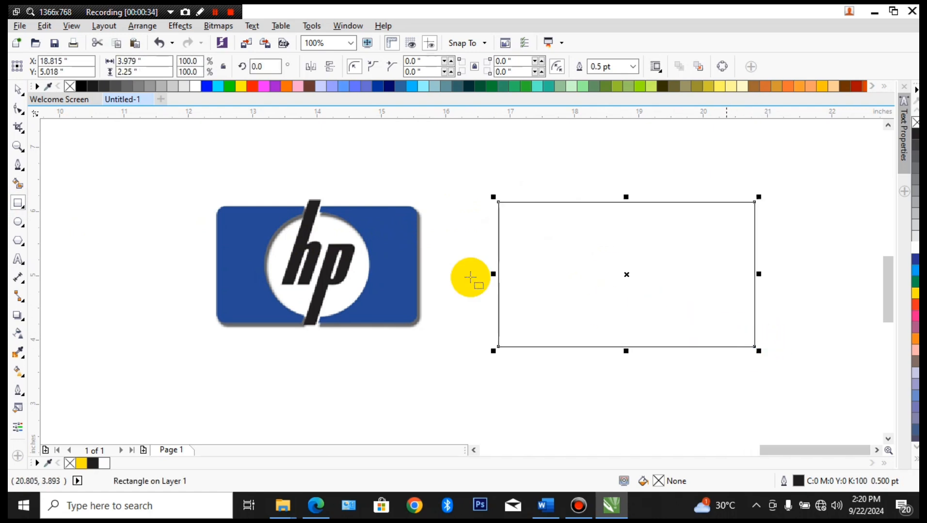
{"action": "left_click", "coordinate": [18, 111]}
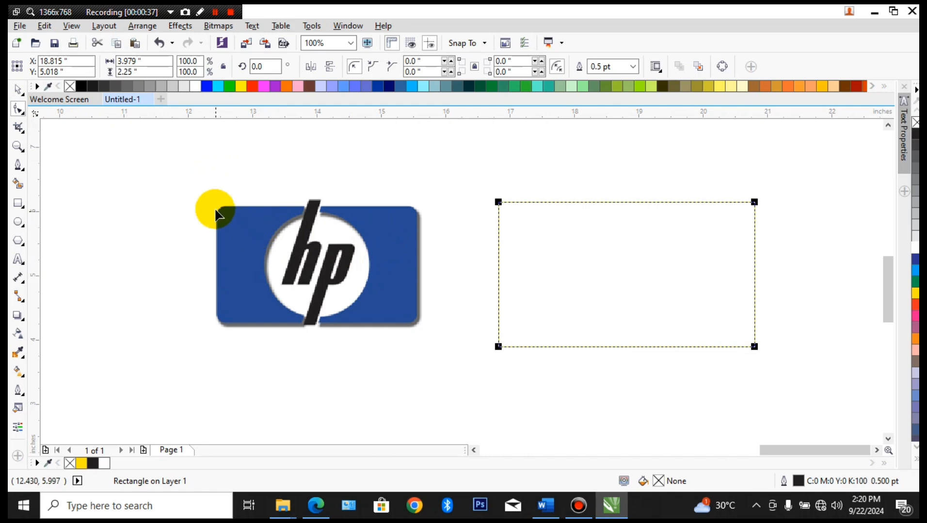
{"action": "scroll", "coordinate": [217, 213], "scroll_direction": "up", "scroll_amount": 3}
{"action": "scroll", "coordinate": [279, 207], "scroll_direction": "down", "scroll_amount": 3}
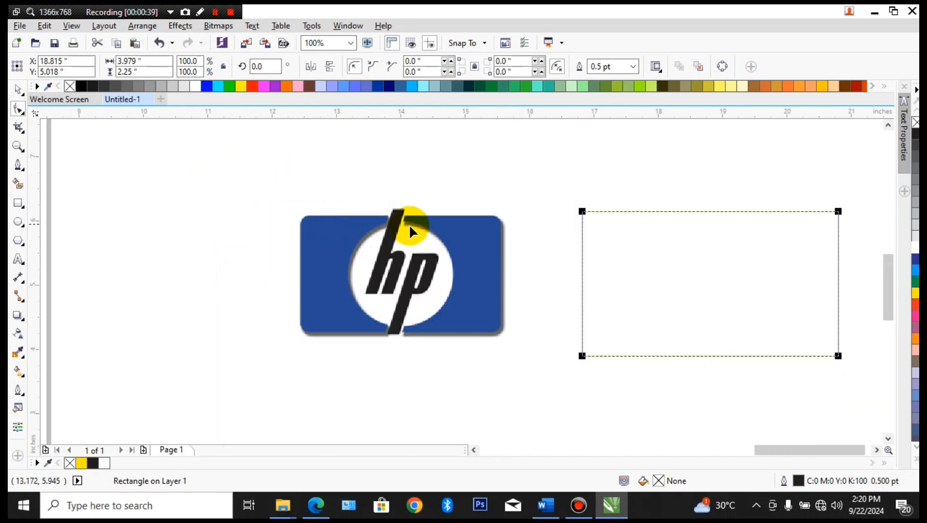
{"action": "scroll", "coordinate": [409, 227], "scroll_direction": "right", "scroll_amount": 2}
{"action": "scroll", "coordinate": [485, 203], "scroll_direction": "up", "scroll_amount": 3}
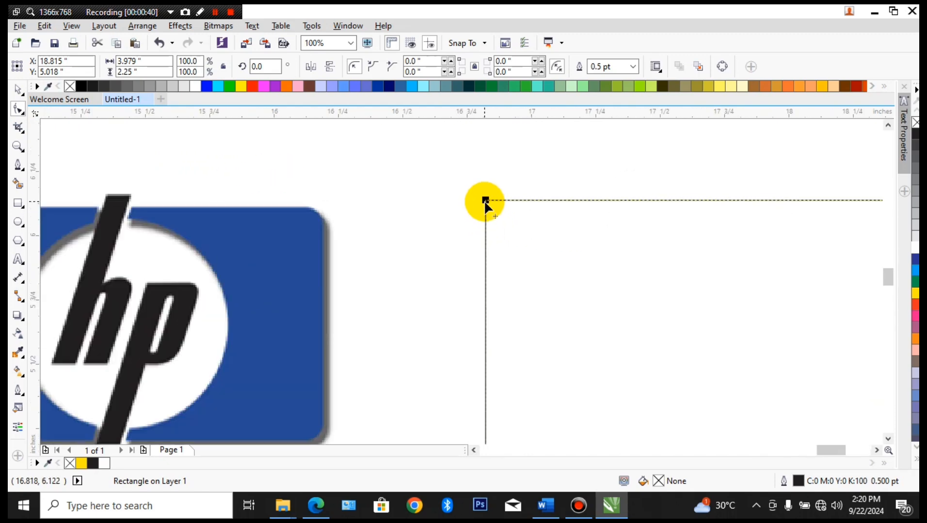
{"action": "left_click_drag", "start_coordinate": [486, 200], "coordinate": [488, 243]}
{"action": "scroll", "coordinate": [488, 233], "scroll_direction": "down", "scroll_amount": 3}
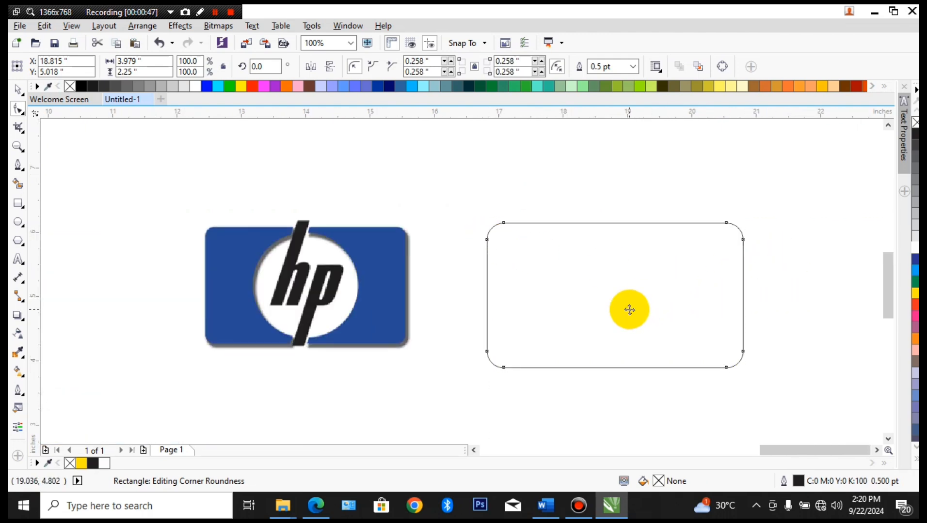
{"action": "key", "text": "space"}
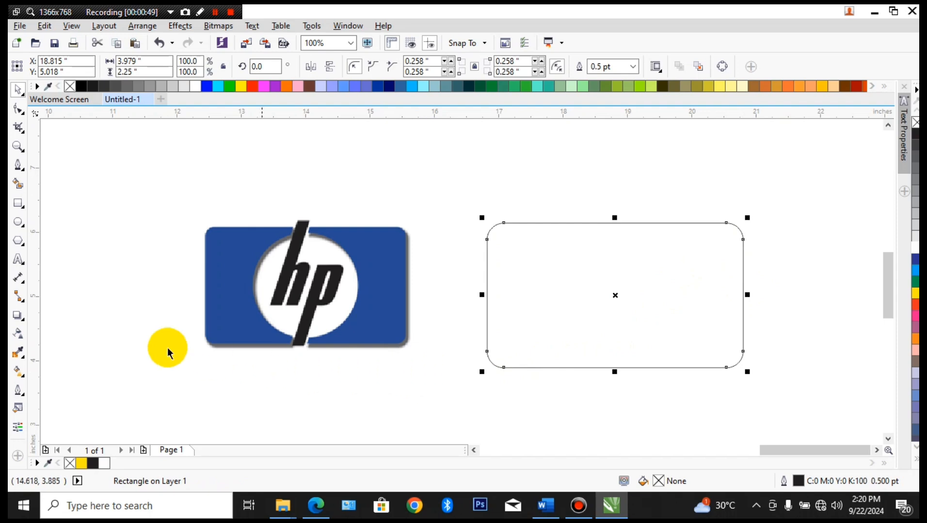
Step: Draw a circle about 1.69 inches in diameter overlapping the upper edge of the rounded rectangle
{"action": "left_click", "coordinate": [18, 222]}
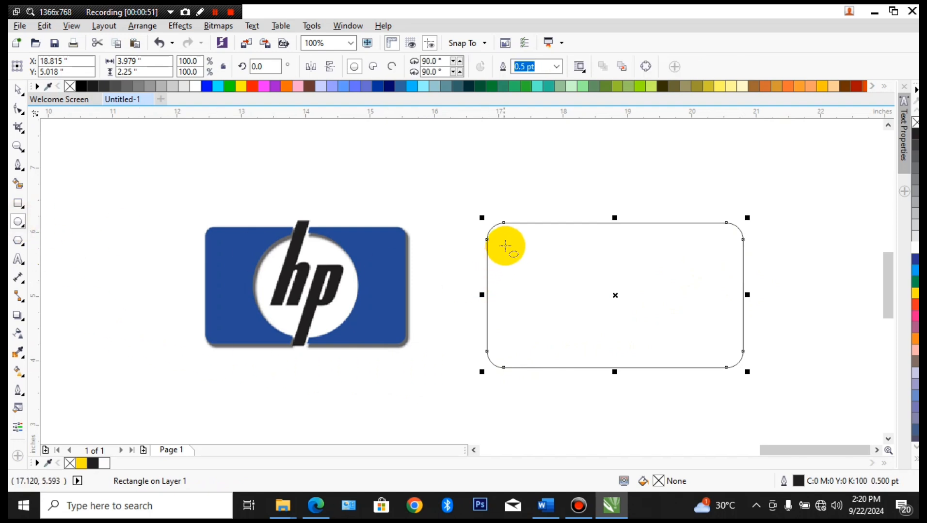
{"action": "left_click_drag", "start_coordinate": [515, 162], "coordinate": [593, 270]}
{"action": "key", "text": "space"}
{"action": "mouse_move", "coordinate": [571, 215]}
{"action": "left_mouse_down"}
{"action": "mouse_move", "coordinate": [602, 250]}
{"action": "mouse_move", "coordinate": [590, 223]}
{"action": "mouse_move", "coordinate": [562, 217]}
{"action": "mouse_move", "coordinate": [555, 240]}
{"action": "left_mouse_up"}
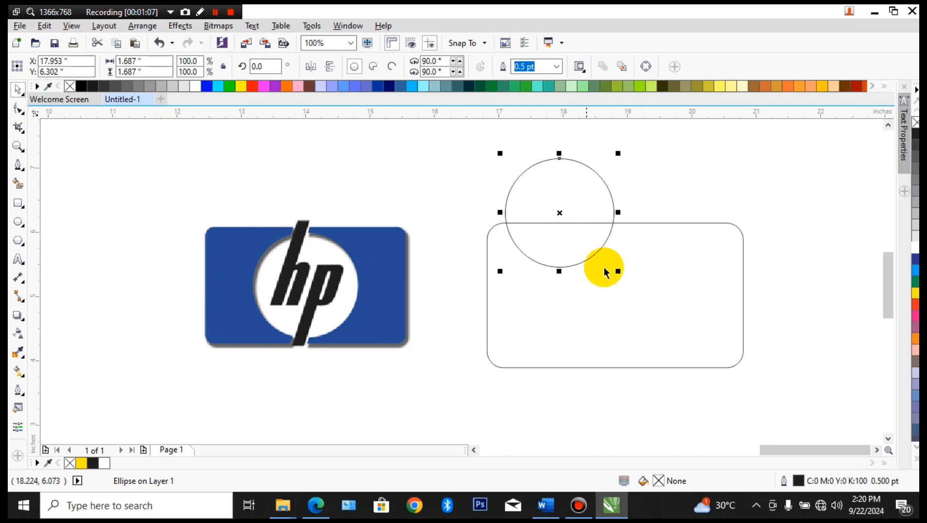
Step: Centre the circle horizontally and vertically on the rounded rectangle
{"action": "left_click", "coordinate": [640, 310], "text": "shift"}
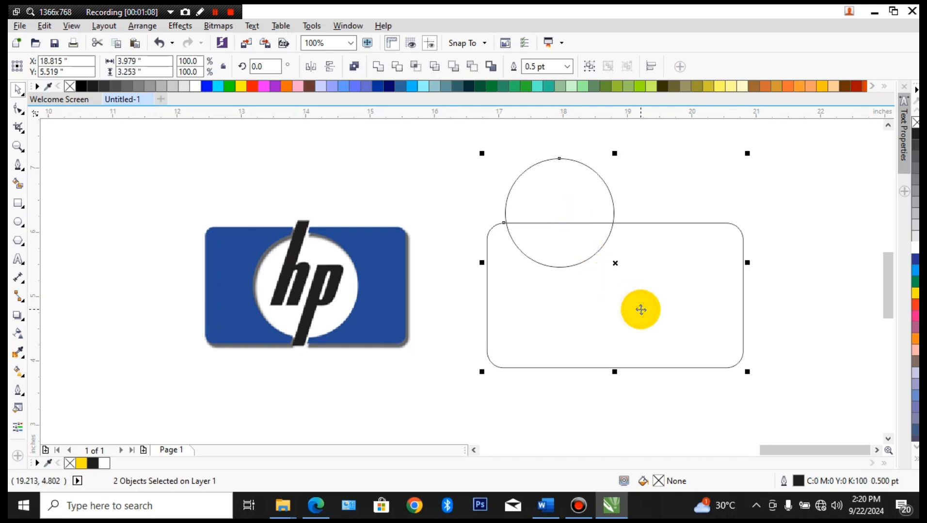
{"action": "key", "text": "c"}
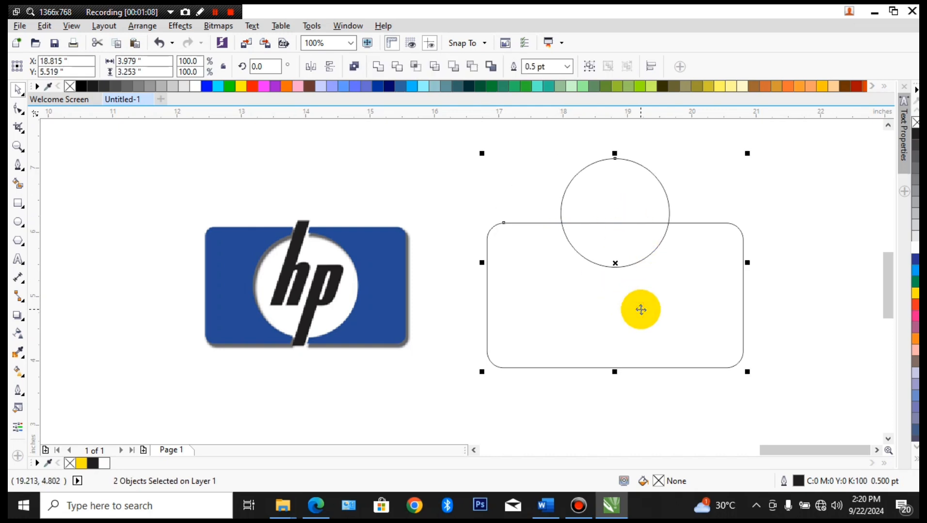
{"action": "key", "text": "e"}
{"action": "left_click", "coordinate": [752, 394]}
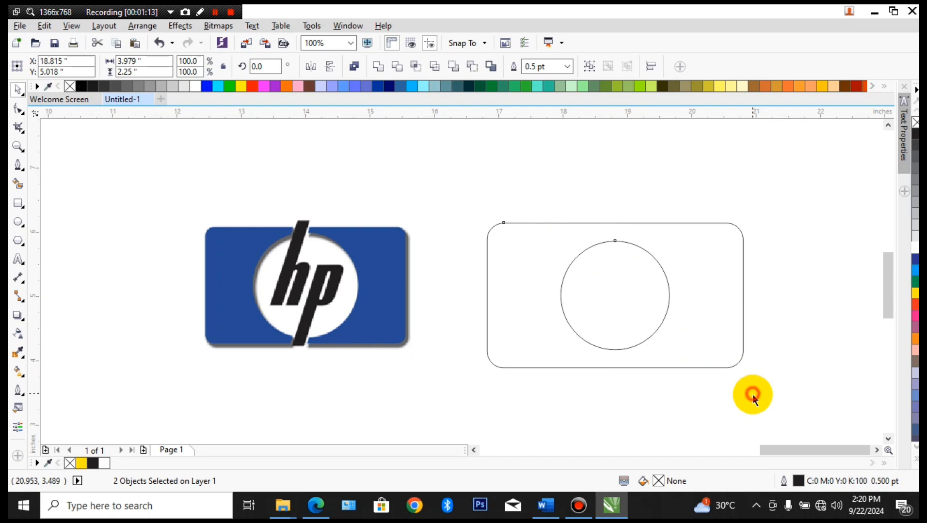
Step: Enlarge the circle from its centre to about 1.97 inches so it nearly fills the rectangle's height
{"action": "left_click", "coordinate": [661, 321]}
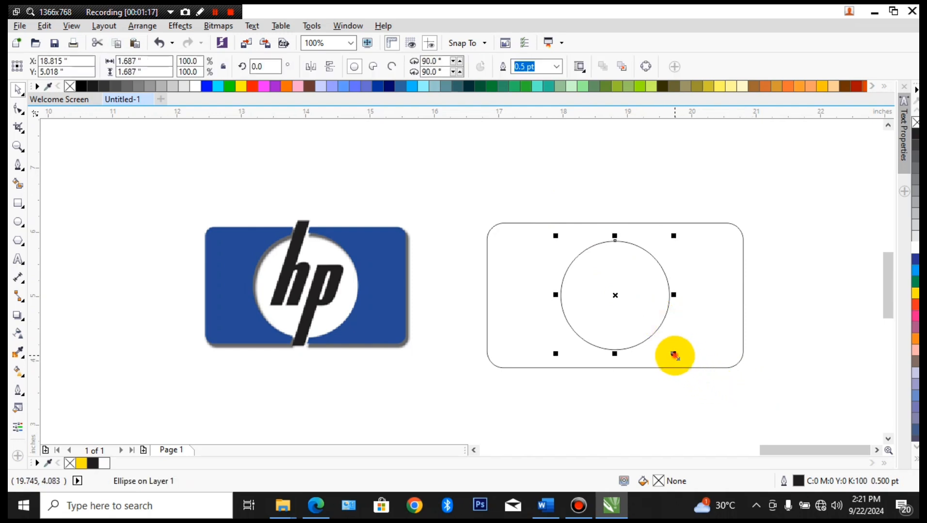
{"action": "left_click_drag", "start_coordinate": [673, 356], "coordinate": [686, 366]}
{"action": "left_click", "coordinate": [654, 209]}
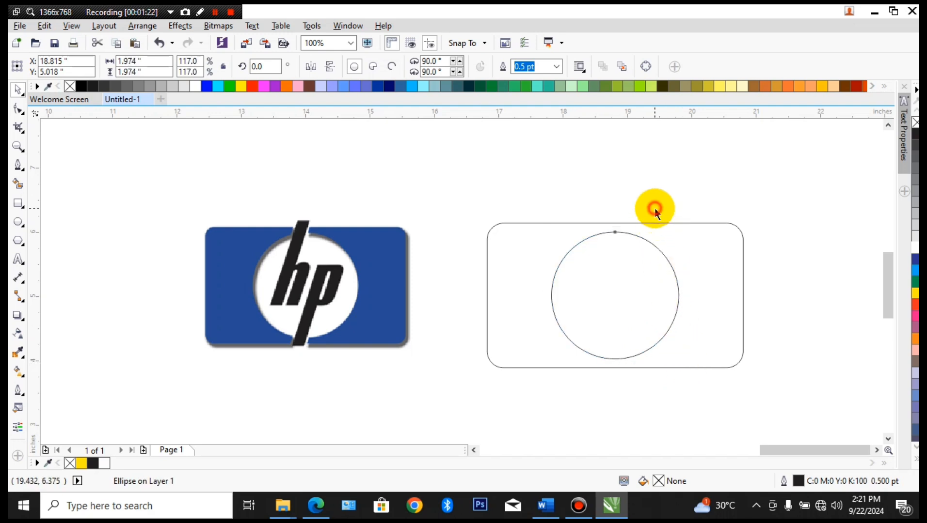
Step: Fill the rounded rectangle with blue (C:100 M:100 Y:0 K:0) and the circle with yellow
{"action": "left_click", "coordinate": [656, 277]}
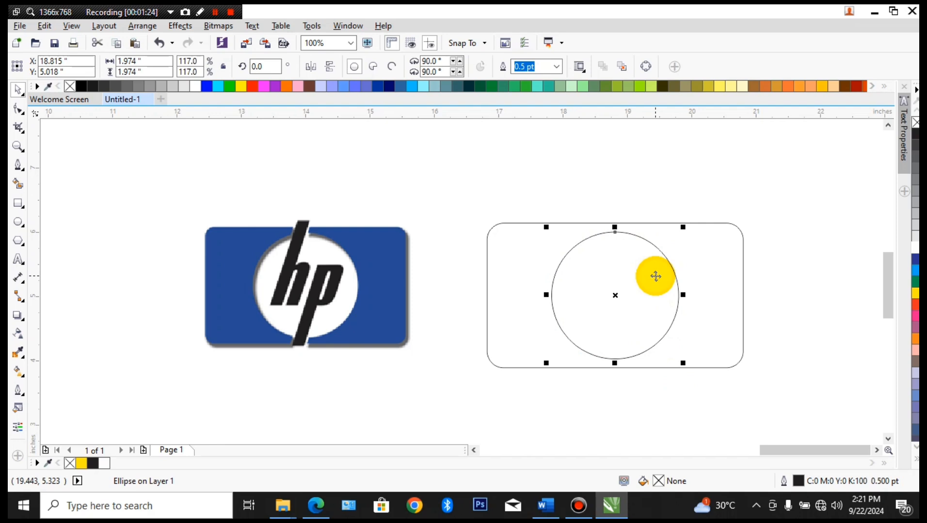
{"action": "left_click", "coordinate": [724, 281]}
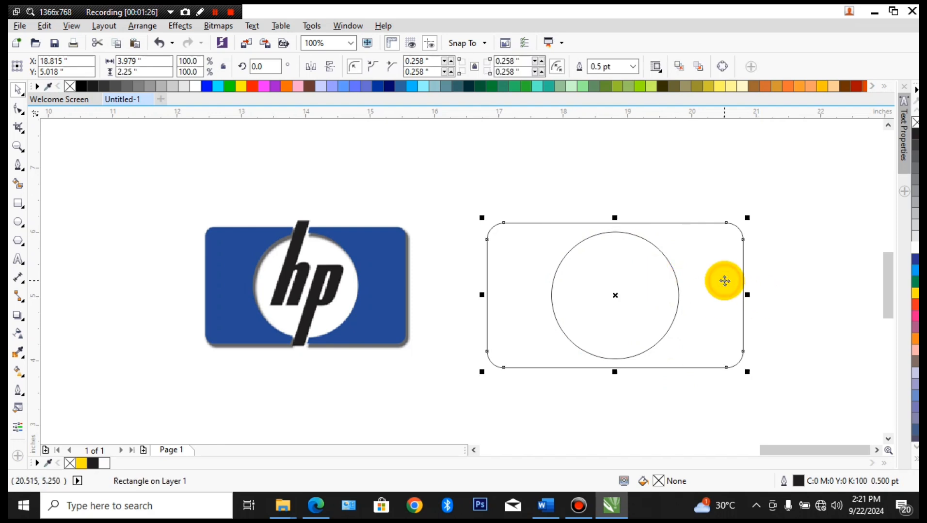
{"action": "left_click", "coordinate": [914, 260]}
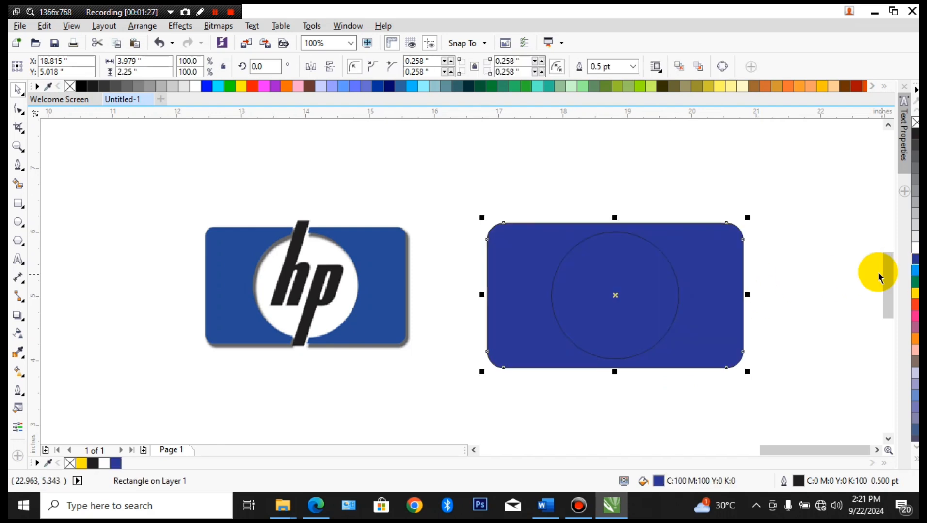
{"action": "left_click", "coordinate": [676, 305]}
{"action": "left_click", "coordinate": [915, 294]}
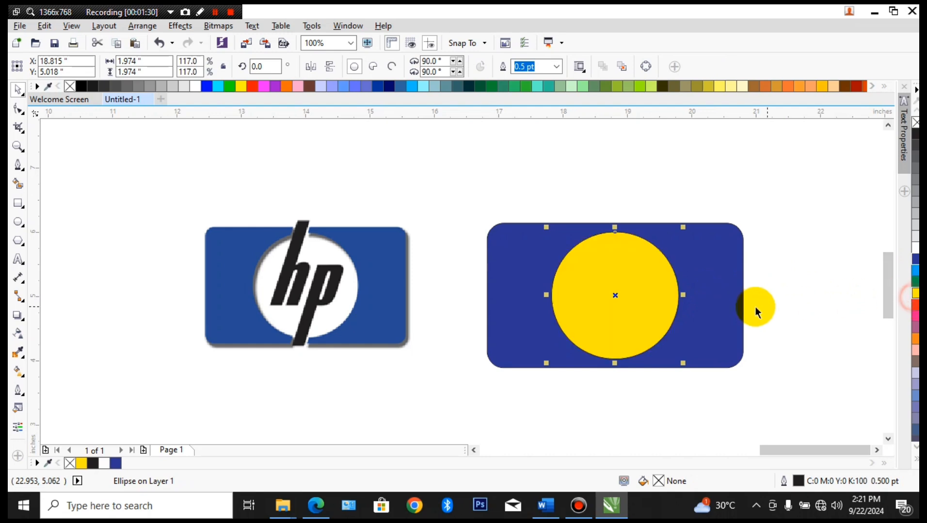
{"action": "left_click", "coordinate": [755, 305]}
Step: Trim the circle's shape out of the blue rectangle and move the yellow circle away to the upper left of the reference logo
{"action": "left_click", "coordinate": [651, 295]}
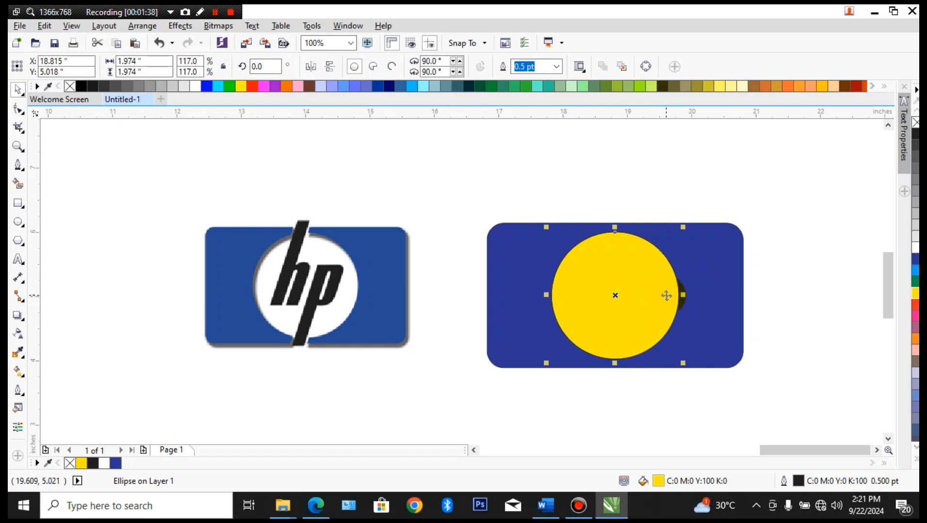
{"action": "left_click", "coordinate": [726, 307], "text": "shift"}
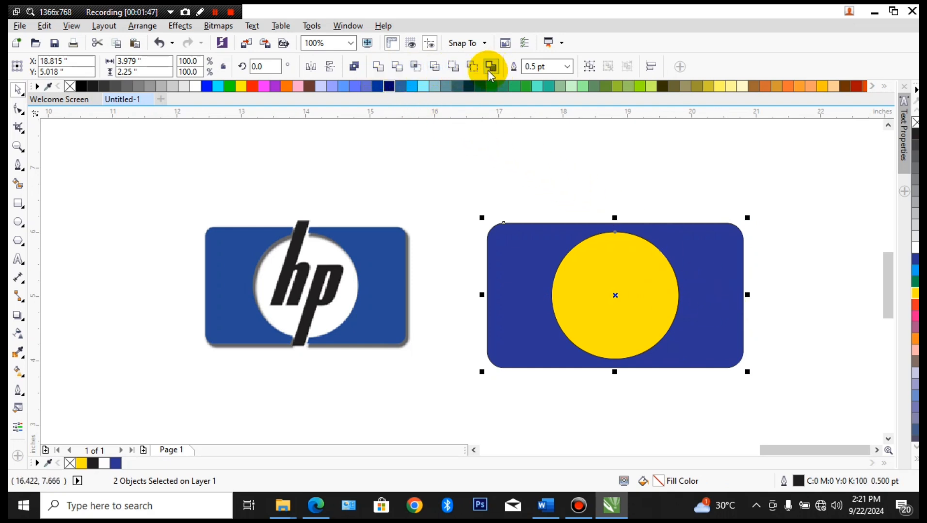
{"action": "left_click", "coordinate": [396, 67]}
{"action": "left_click", "coordinate": [499, 147]}
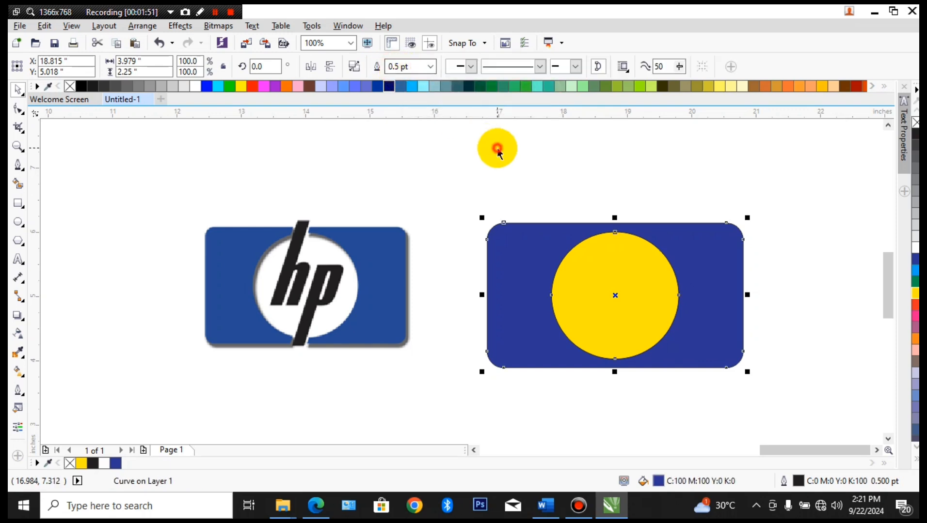
{"action": "left_click_drag", "start_coordinate": [593, 293], "coordinate": [88, 189]}
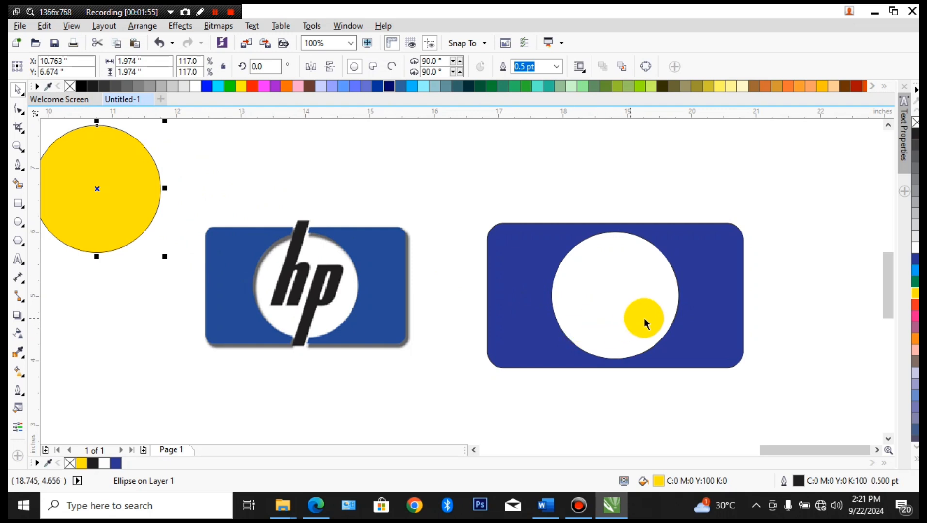
{"action": "left_click_drag", "start_coordinate": [669, 307], "coordinate": [647, 304]}
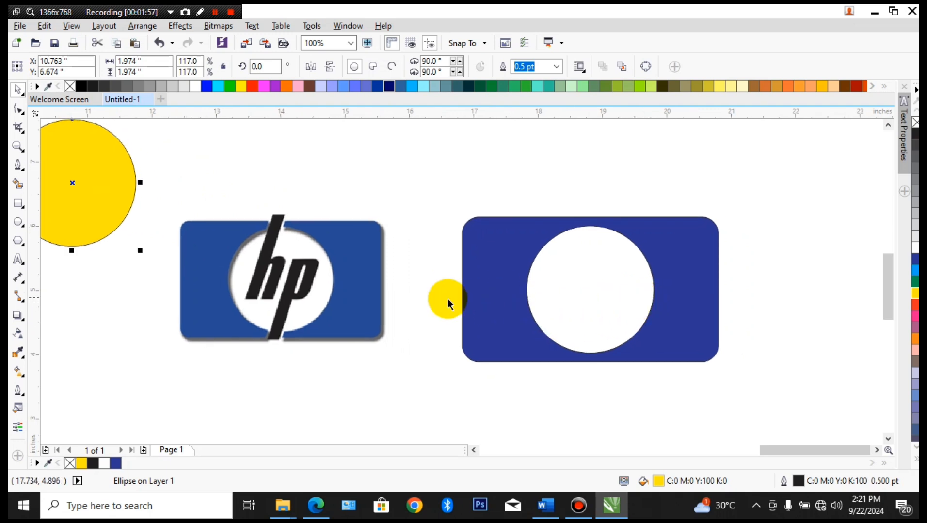
Step: Add the artistic text "hp", enlarge it to about 104 pt and move it above the blue rectangle's upper-right corner
{"action": "left_click", "coordinate": [18, 259]}
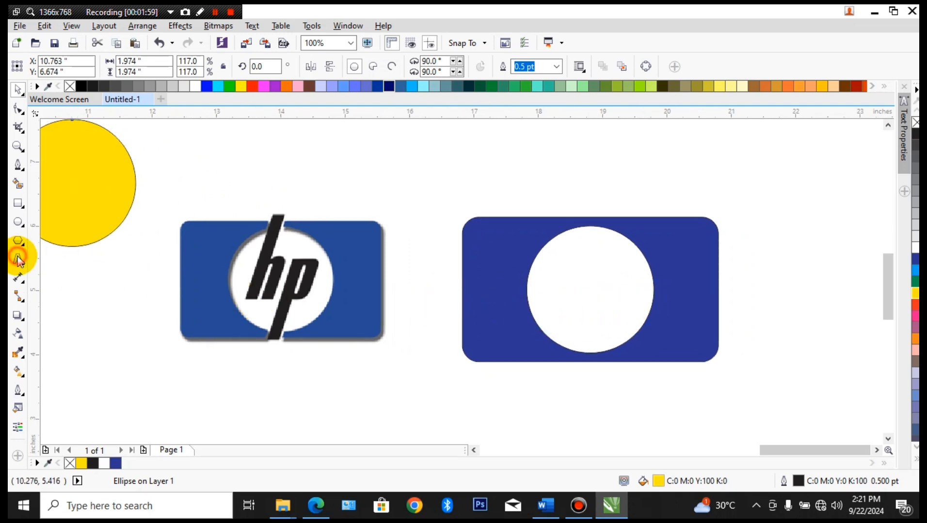
{"action": "left_click", "coordinate": [386, 166]}
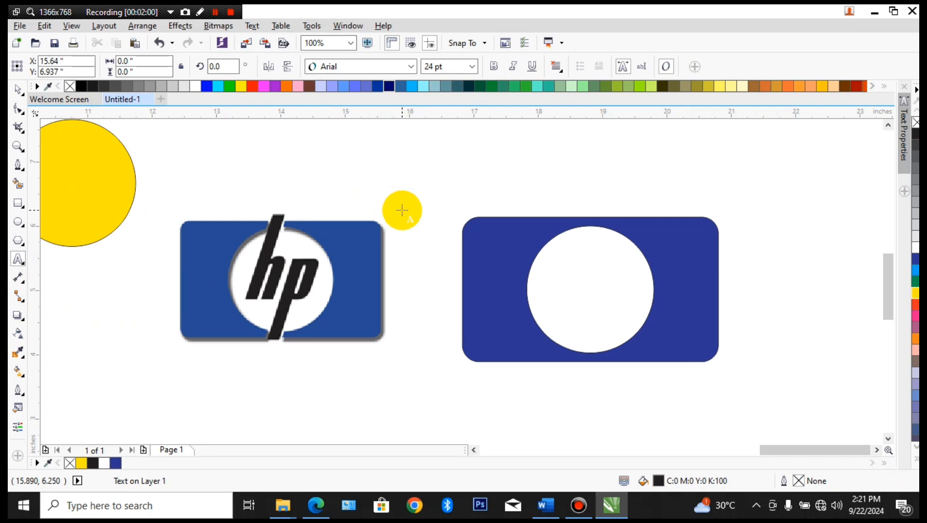
{"action": "type", "text": "hp"}
{"action": "left_click", "coordinate": [18, 90]}
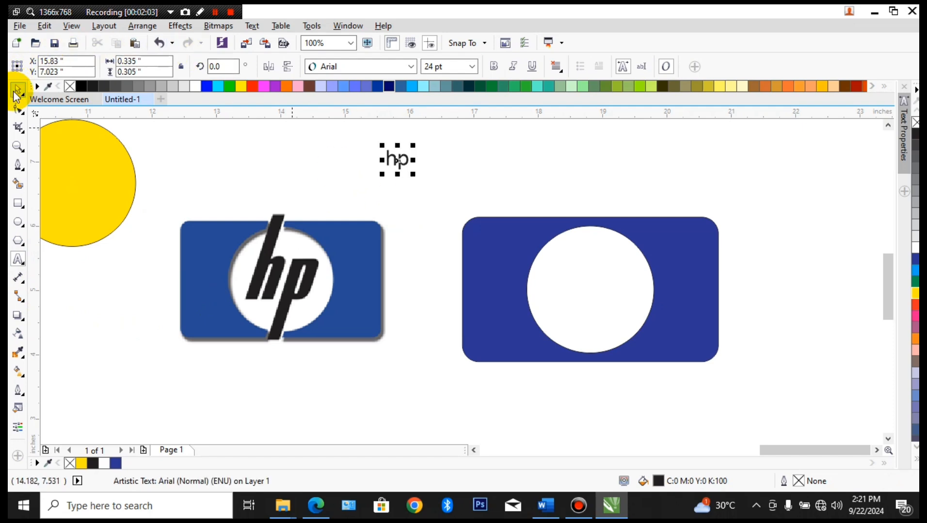
{"action": "left_click_drag", "start_coordinate": [413, 174], "coordinate": [485, 240]}
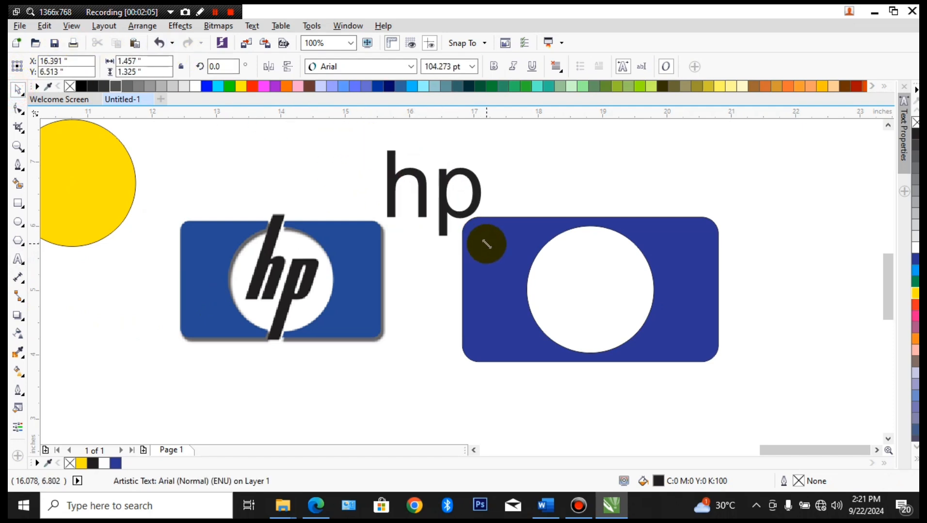
{"action": "left_click_drag", "start_coordinate": [409, 187], "coordinate": [717, 173]}
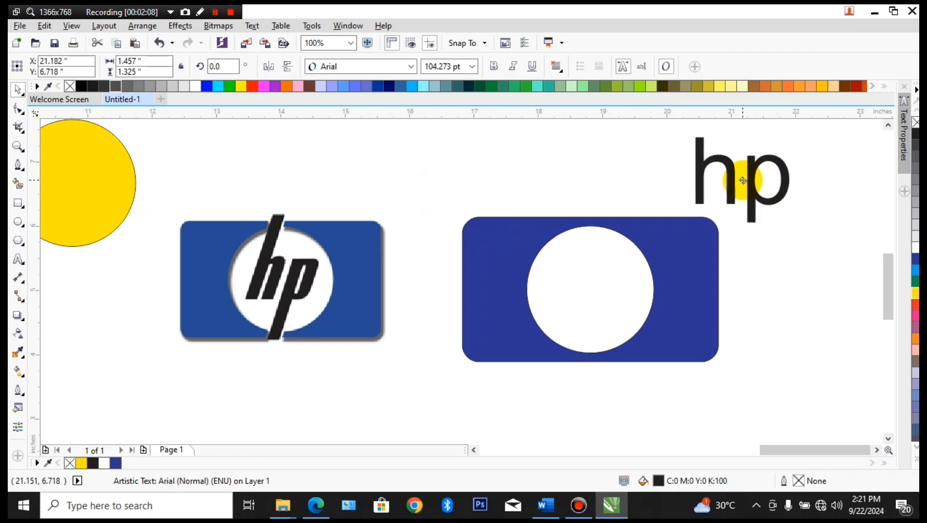
Step: Set the "hp" text's font to Impact and centre the text in the rectangle's circular hole
{"action": "left_click", "coordinate": [410, 67]}
{"action": "type", "text": "impact"}
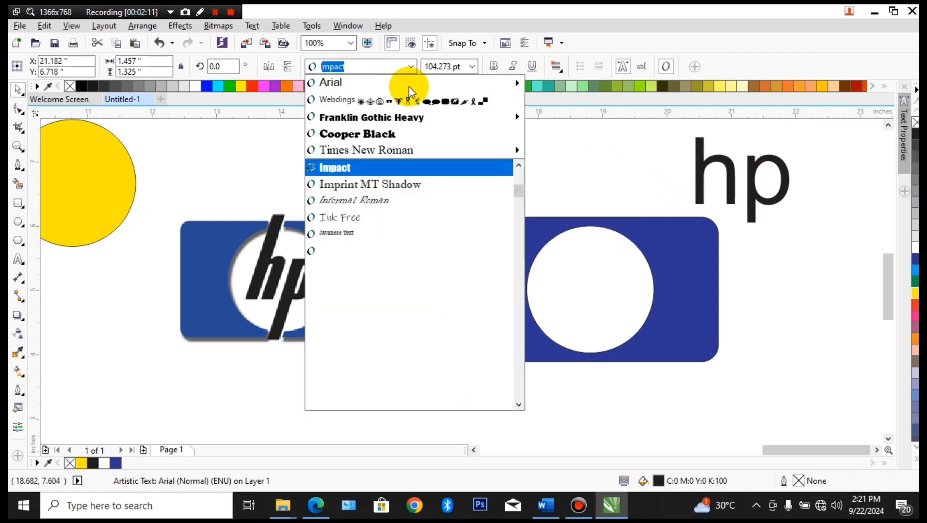
{"action": "left_click", "coordinate": [379, 166]}
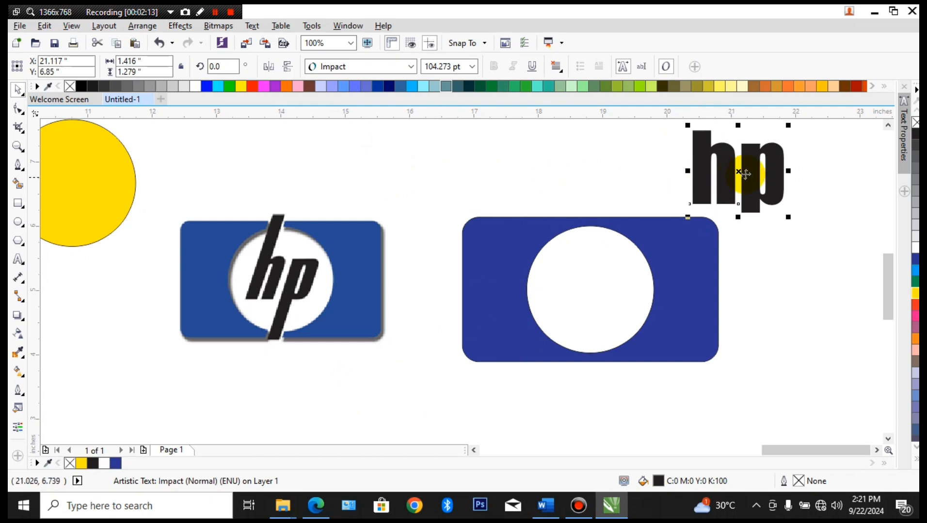
{"action": "left_click_drag", "start_coordinate": [741, 172], "coordinate": [591, 289]}
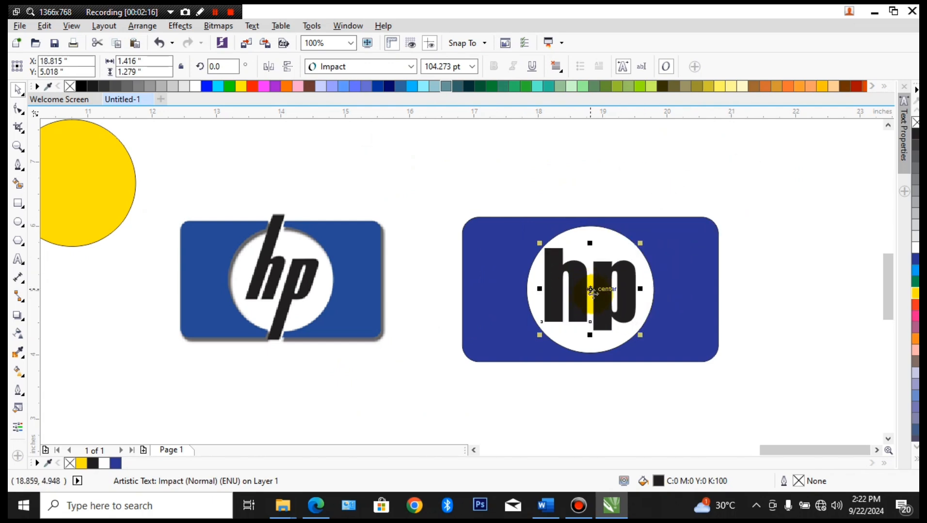
Step: Skew the "hp" text horizontally to slant right, about 1.56 in wide, and re-centre it in the circular hole
{"action": "left_click", "coordinate": [592, 290]}
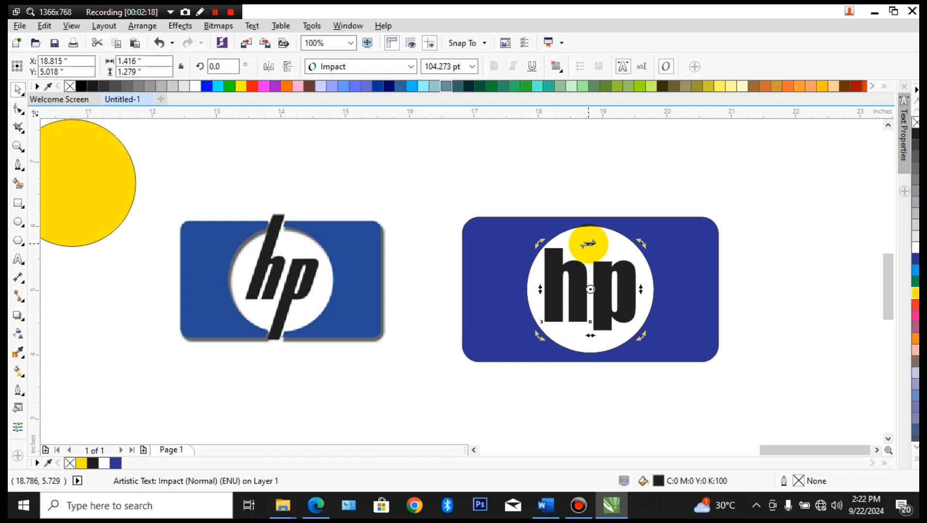
{"action": "left_click", "coordinate": [755, 280]}
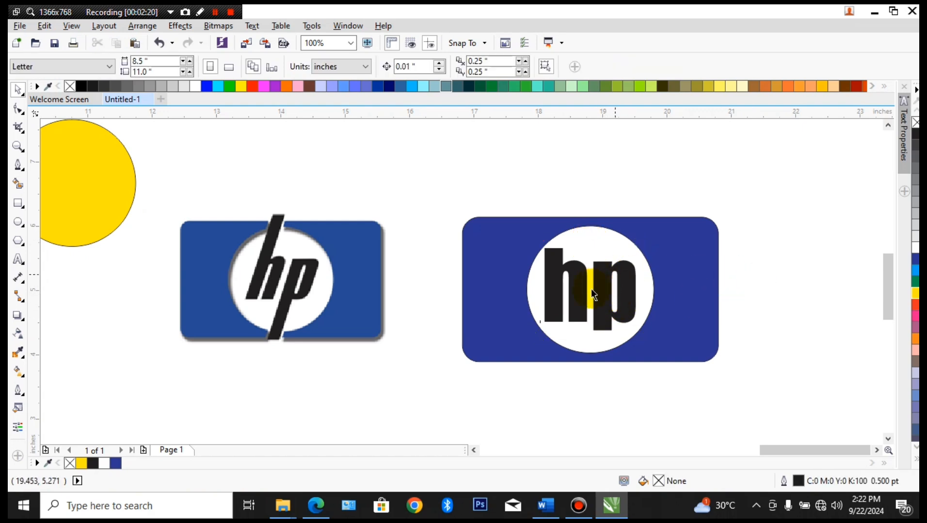
{"action": "left_click", "coordinate": [602, 293]}
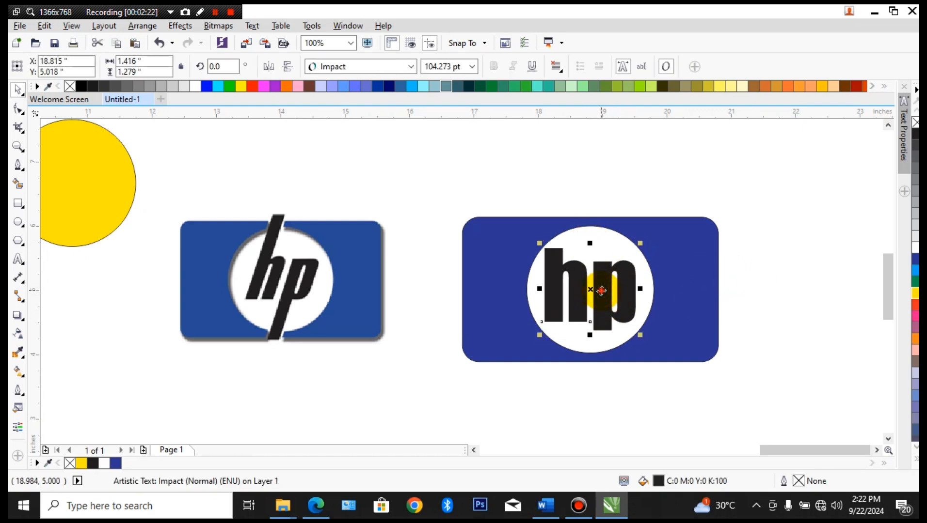
{"action": "left_click", "coordinate": [601, 290]}
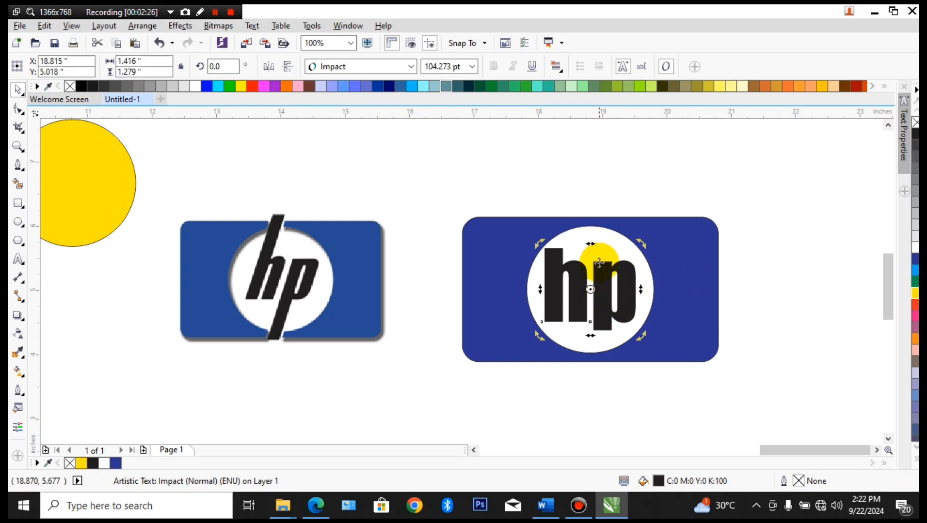
{"action": "scroll", "coordinate": [594, 245], "scroll_direction": "up", "scroll_amount": 3}
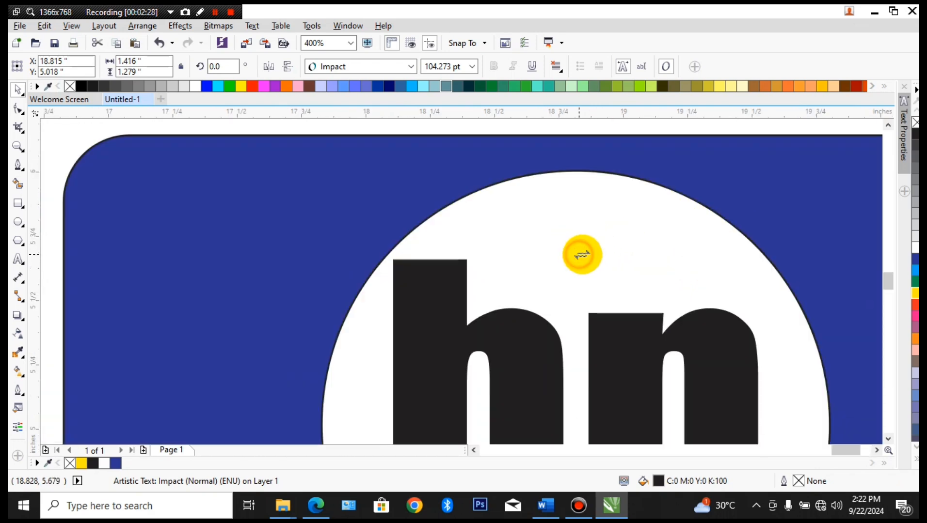
{"action": "left_click_drag", "start_coordinate": [579, 255], "coordinate": [634, 259]}
{"action": "scroll", "coordinate": [575, 250], "scroll_direction": "down", "scroll_amount": 3}
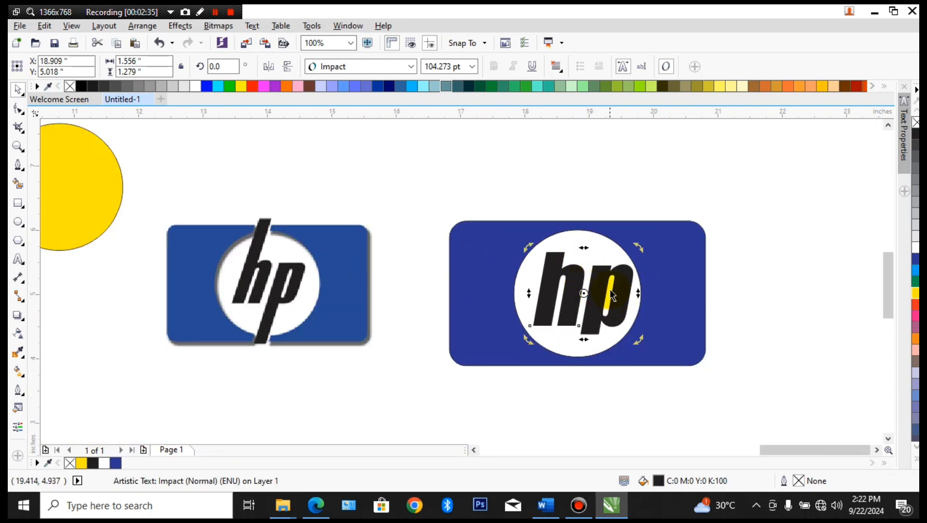
{"action": "left_click_drag", "start_coordinate": [598, 282], "coordinate": [593, 282]}
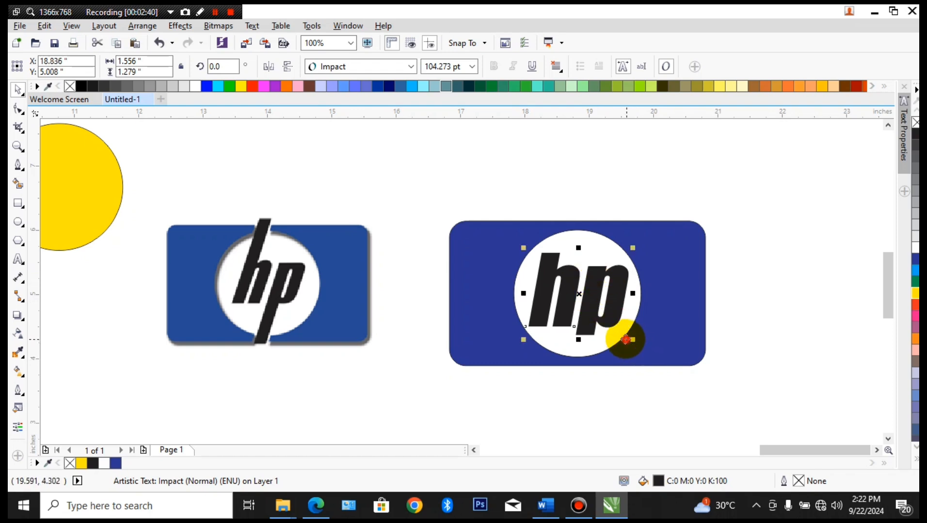
Step: Scale the slanted "hp" text down proportionally about its centre to about 91 pt and convert it to curves
{"action": "left_click", "coordinate": [630, 340], "text": "shift"}
{"action": "left_click", "coordinate": [641, 307]}
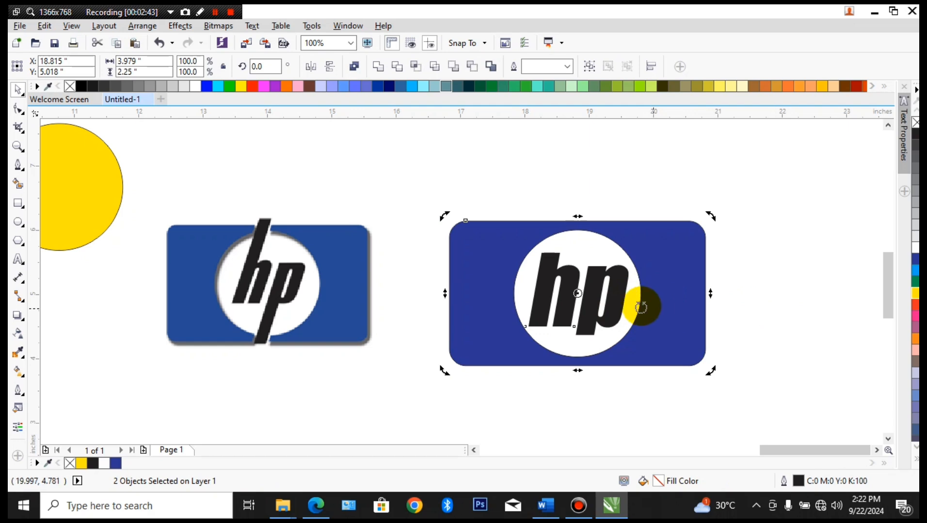
{"action": "left_click", "coordinate": [662, 192]}
{"action": "left_click", "coordinate": [609, 272]}
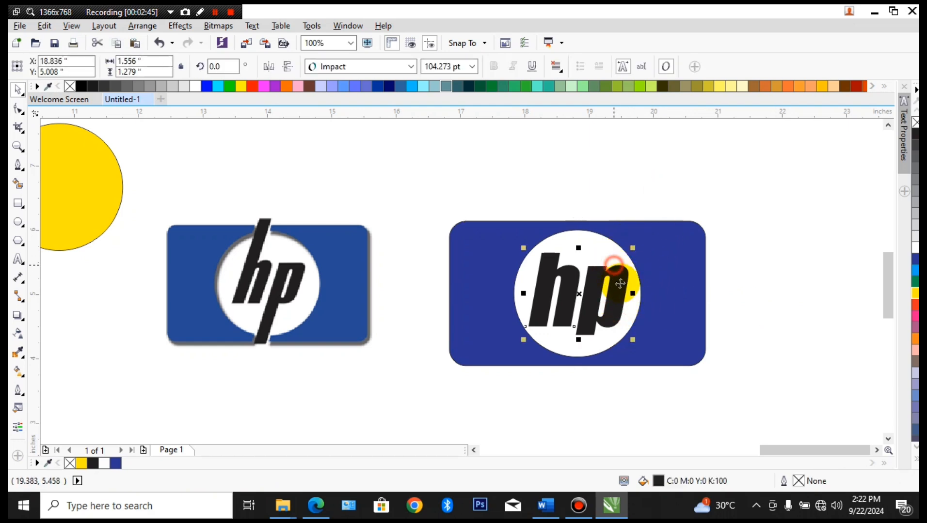
{"action": "left_click_drag", "start_coordinate": [631, 340], "coordinate": [625, 344]}
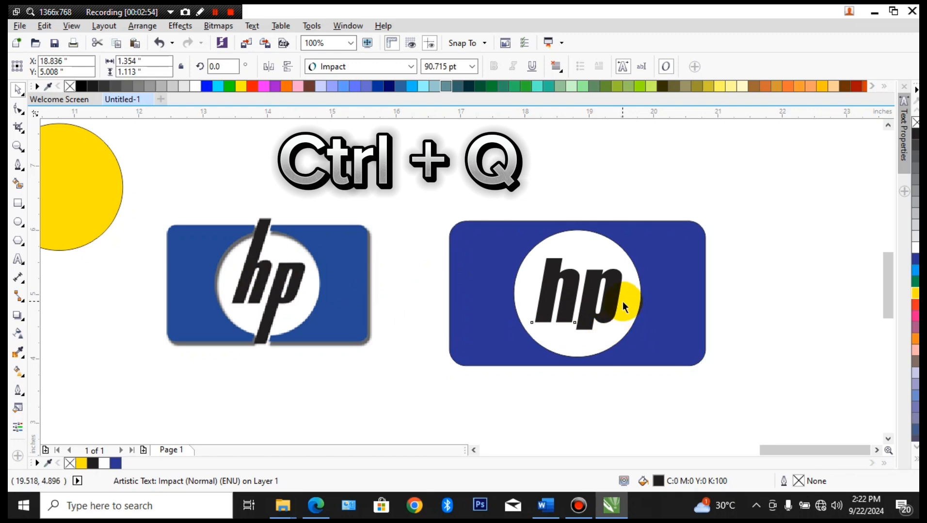
{"action": "key", "text": "ctrl+q"}
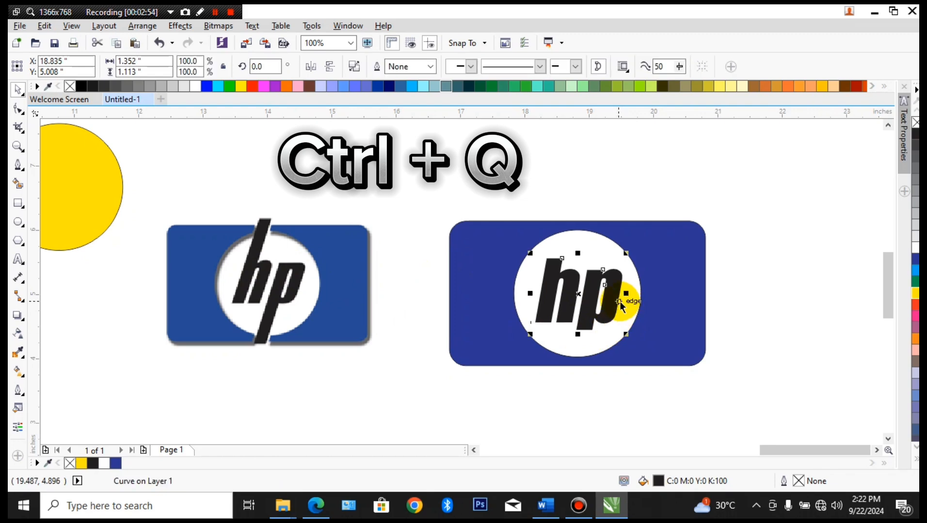
Step: Extend the h's stem along its slant by moving its two top nodes slightly past the blue rectangle's upper edge
{"action": "left_click", "coordinate": [19, 110]}
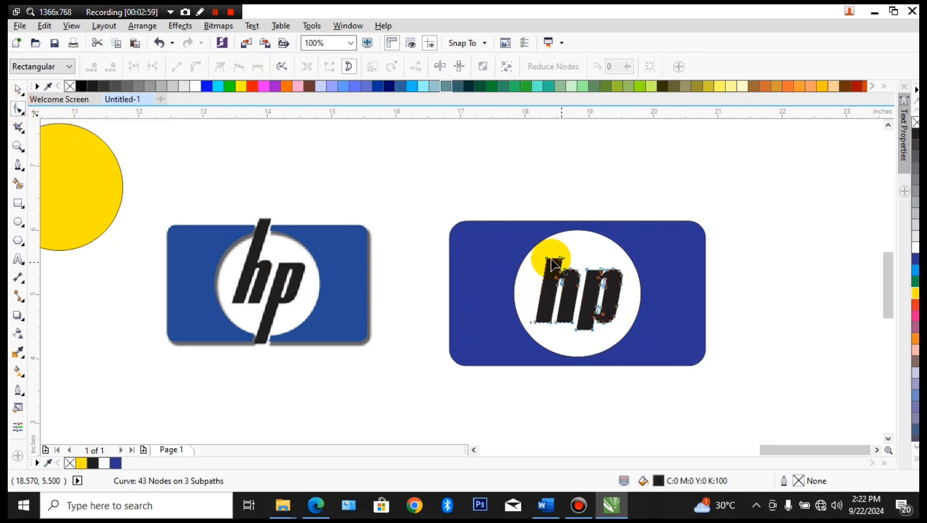
{"action": "scroll", "coordinate": [539, 255], "scroll_direction": "up", "scroll_amount": 2}
{"action": "left_click_drag", "start_coordinate": [554, 256], "coordinate": [482, 275]}
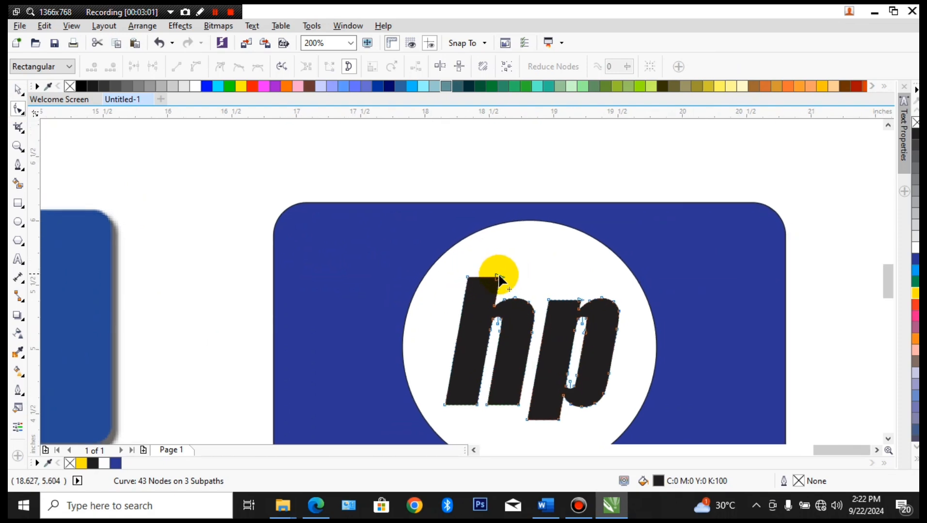
{"action": "left_click", "coordinate": [466, 277]}
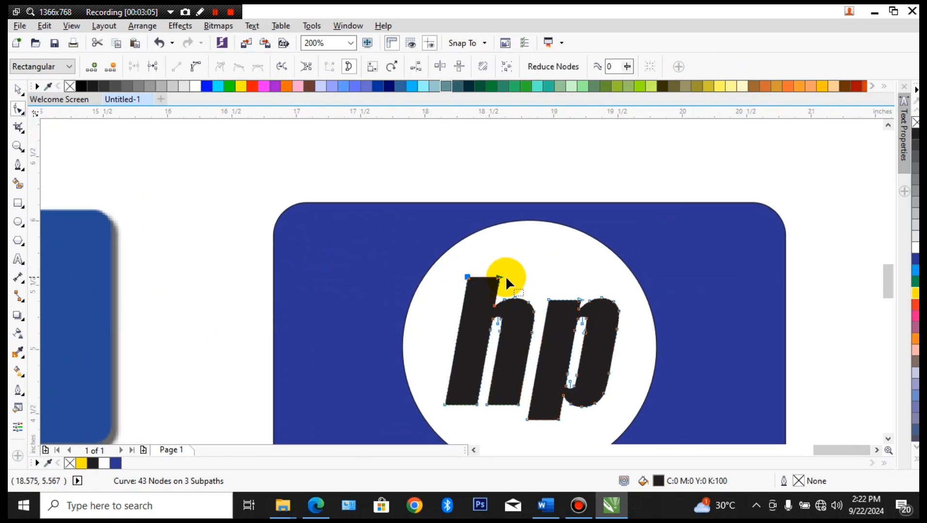
{"action": "left_click_drag", "start_coordinate": [499, 277], "coordinate": [518, 209]}
{"action": "scroll", "coordinate": [514, 201], "scroll_direction": "up", "scroll_amount": 5}
{"action": "scroll", "coordinate": [514, 223], "scroll_direction": "down", "scroll_amount": 5}
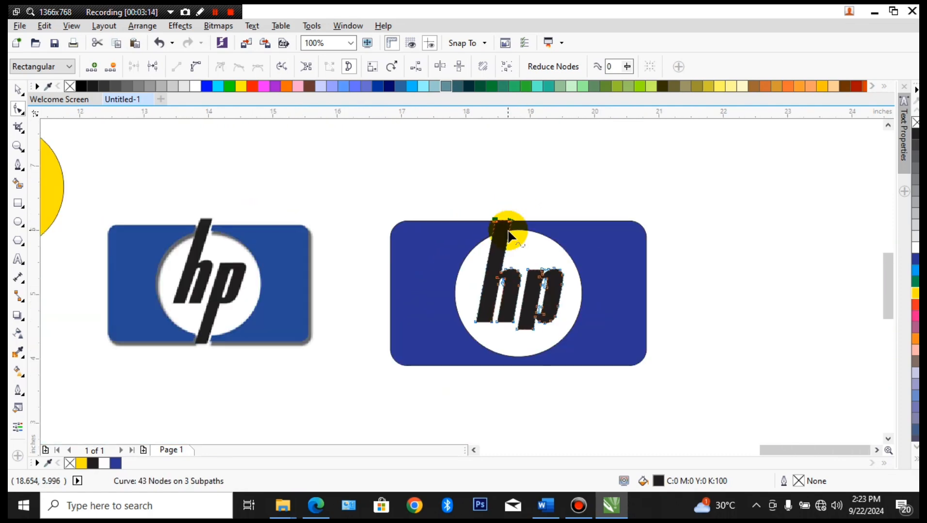
{"action": "scroll", "coordinate": [521, 235], "scroll_direction": "up", "scroll_amount": 3}
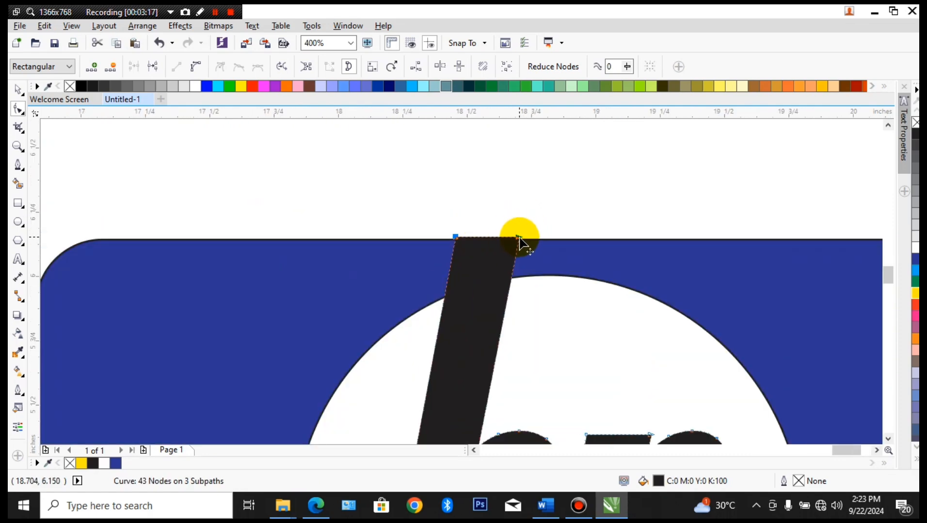
{"action": "left_click_drag", "start_coordinate": [520, 238], "coordinate": [519, 228]}
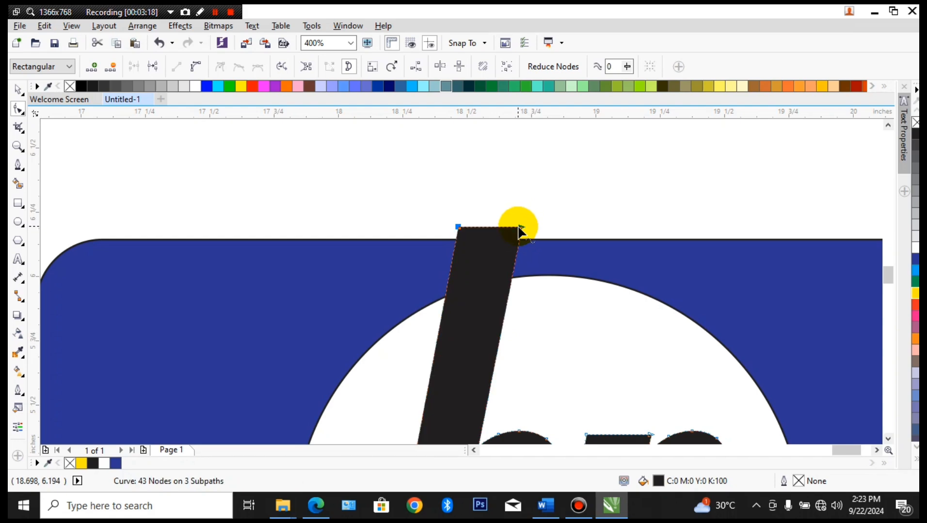
{"action": "scroll", "coordinate": [520, 228], "scroll_direction": "down", "scroll_amount": 3}
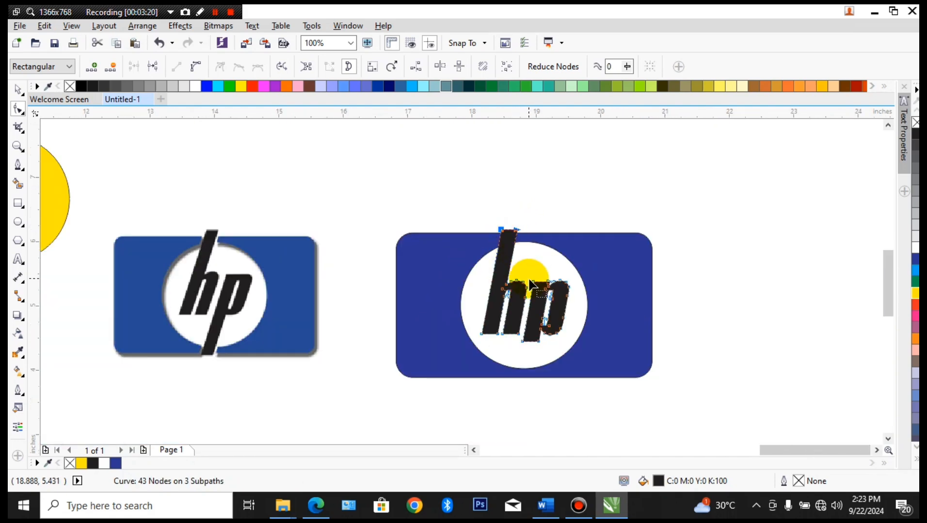
Step: Extend the p's stem along its slant by moving its two bottom nodes just past the blue rectangle's lower edge
{"action": "scroll", "coordinate": [557, 321], "scroll_direction": "up", "scroll_amount": 3}
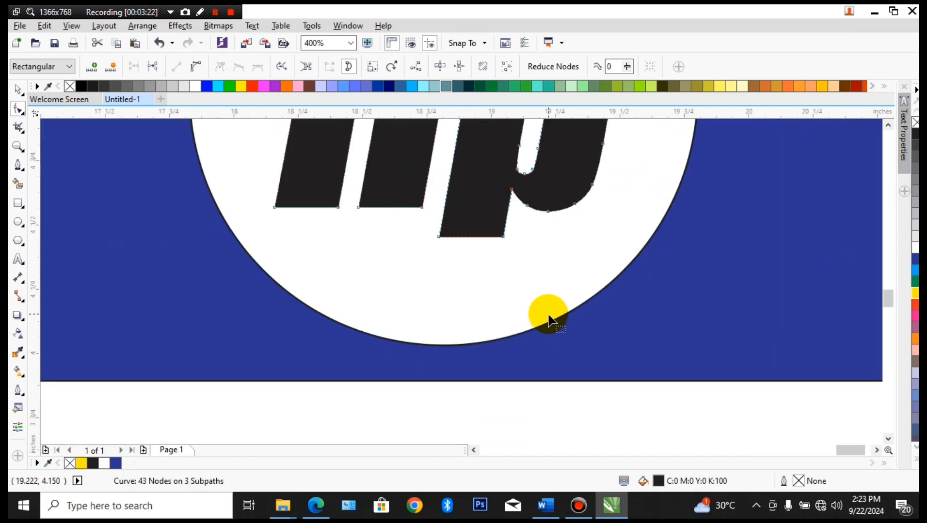
{"action": "left_click_drag", "start_coordinate": [516, 257], "coordinate": [440, 225]}
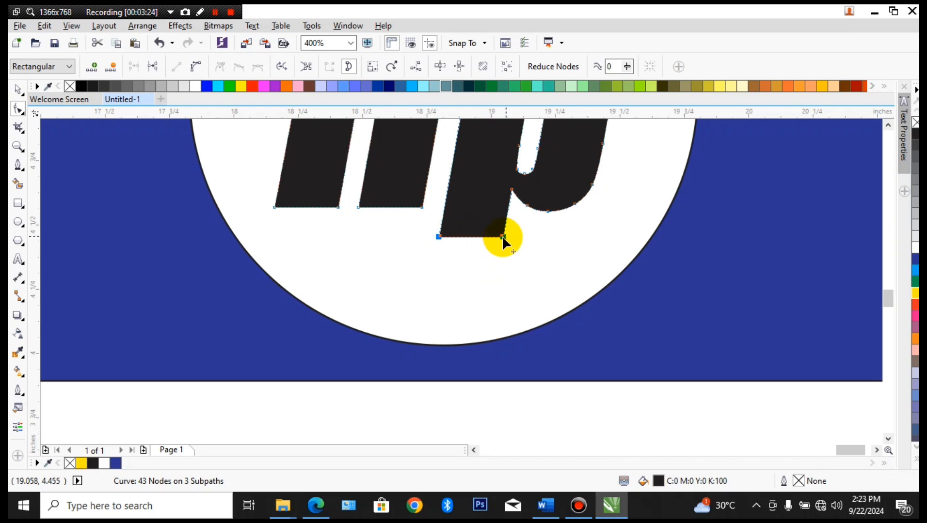
{"action": "left_click_drag", "start_coordinate": [502, 236], "coordinate": [475, 386]}
{"action": "scroll", "coordinate": [475, 387], "scroll_direction": "down", "scroll_amount": 2}
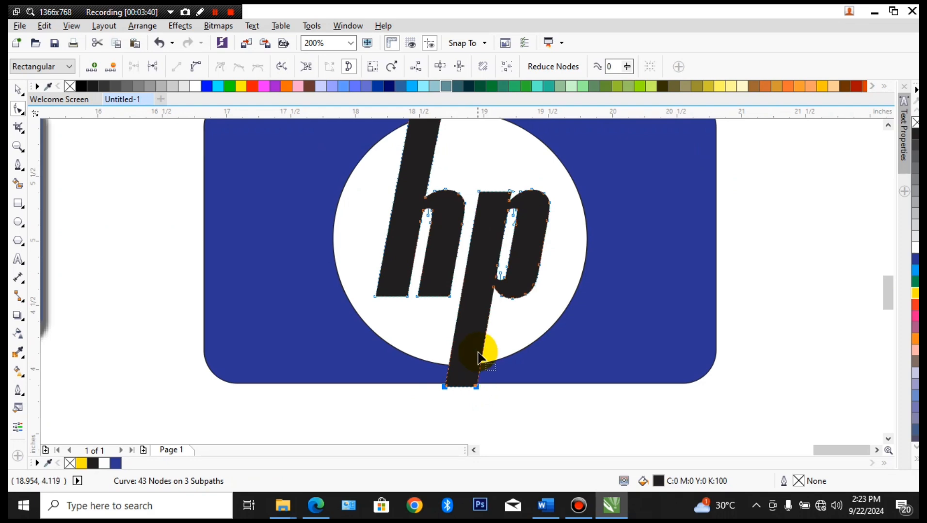
{"action": "scroll", "coordinate": [477, 382], "scroll_direction": "down", "scroll_amount": 2}
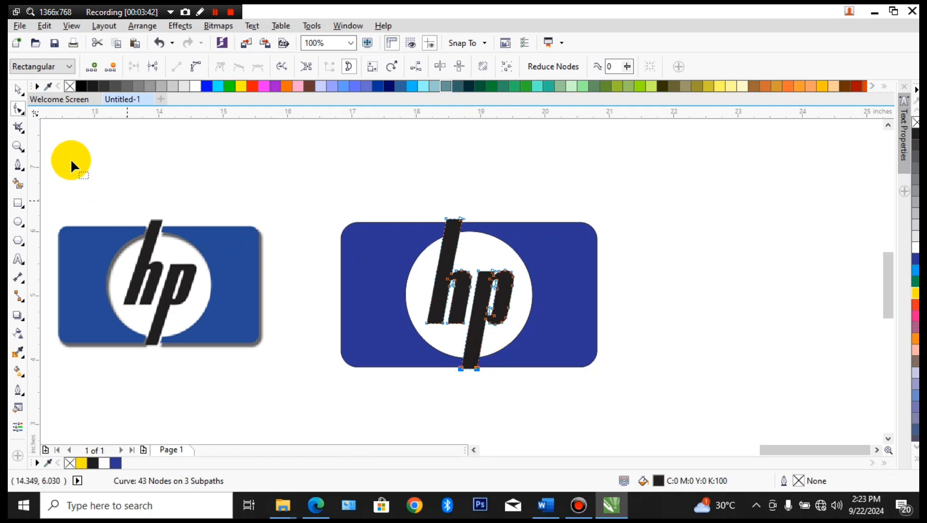
{"action": "left_click", "coordinate": [17, 93]}
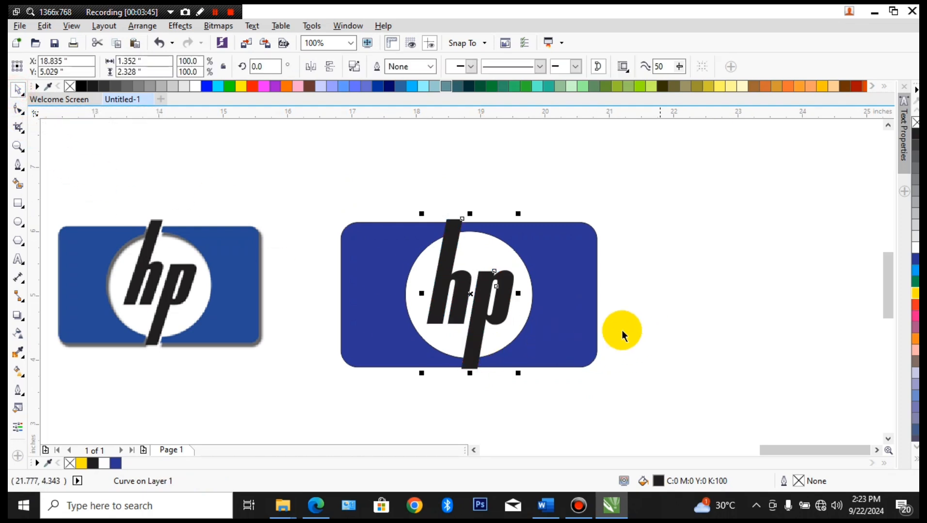
{"action": "left_click", "coordinate": [624, 261]}
{"action": "left_click", "coordinate": [511, 293]}
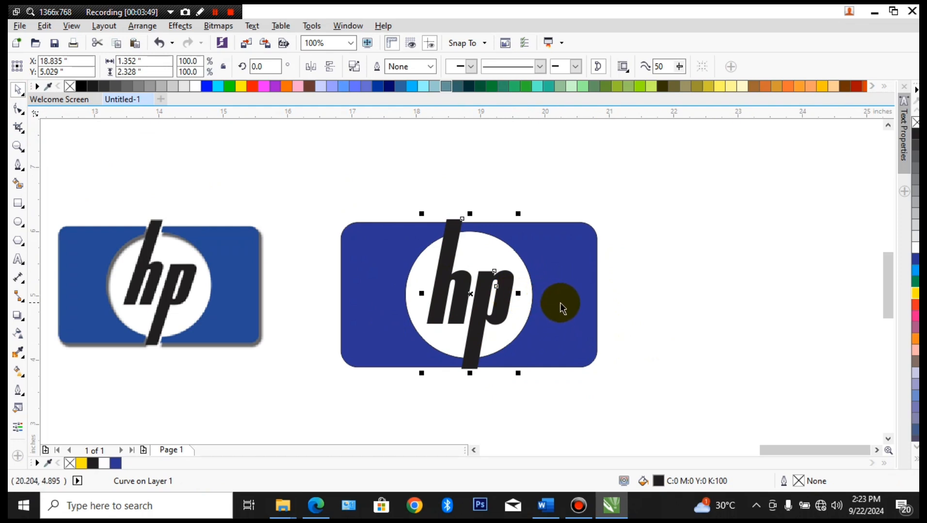
{"action": "left_click", "coordinate": [615, 316]}
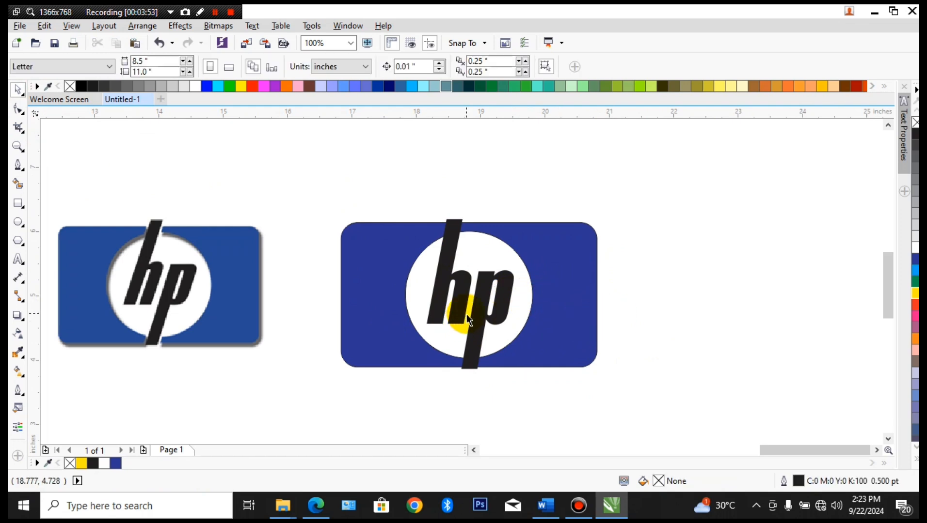
Step: Draw a closed slanted four-sided outline about 0.34 by 0.30 in around the h's stem where it crosses the blue rectangle's upper band
{"action": "scroll", "coordinate": [130, 234], "scroll_direction": "up", "scroll_amount": 3}
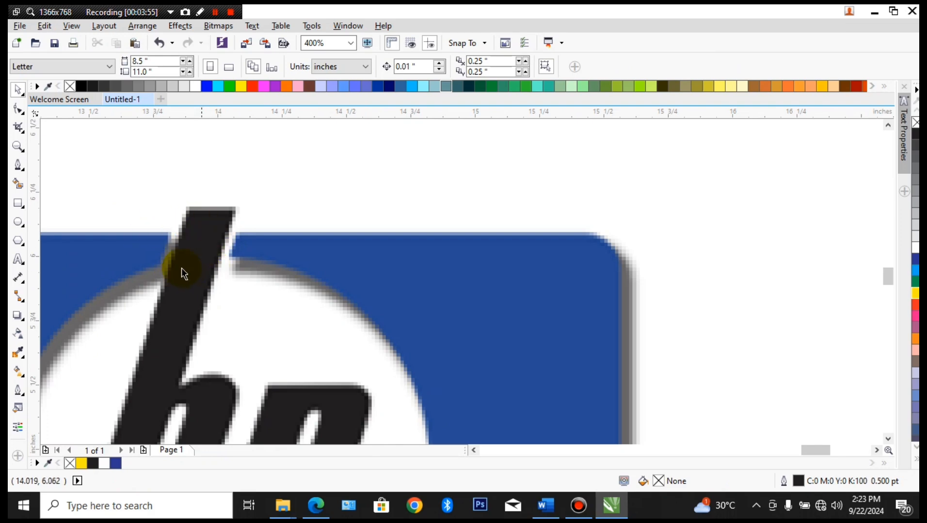
{"action": "scroll", "coordinate": [230, 254], "scroll_direction": "down", "scroll_amount": 2}
{"action": "scroll", "coordinate": [517, 343], "scroll_direction": "down", "scroll_amount": 3}
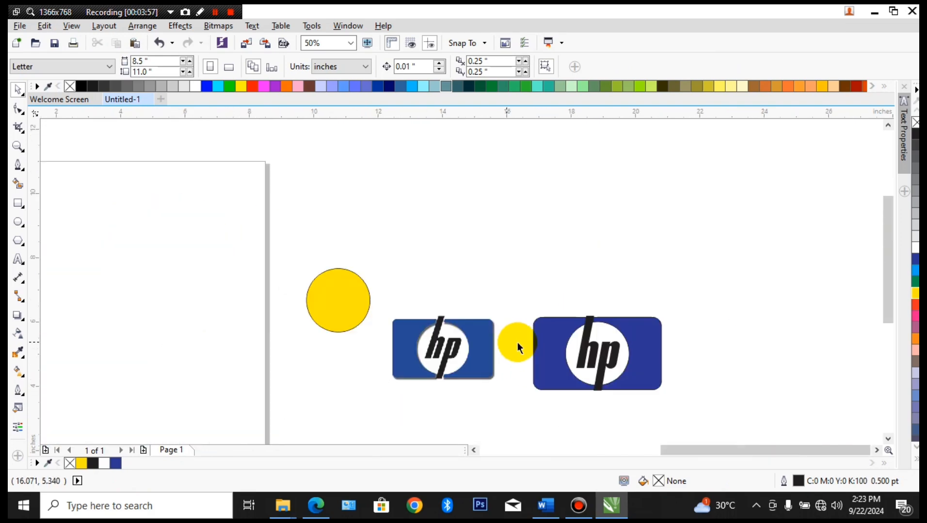
{"action": "scroll", "coordinate": [530, 337], "scroll_direction": "up", "scroll_amount": 2}
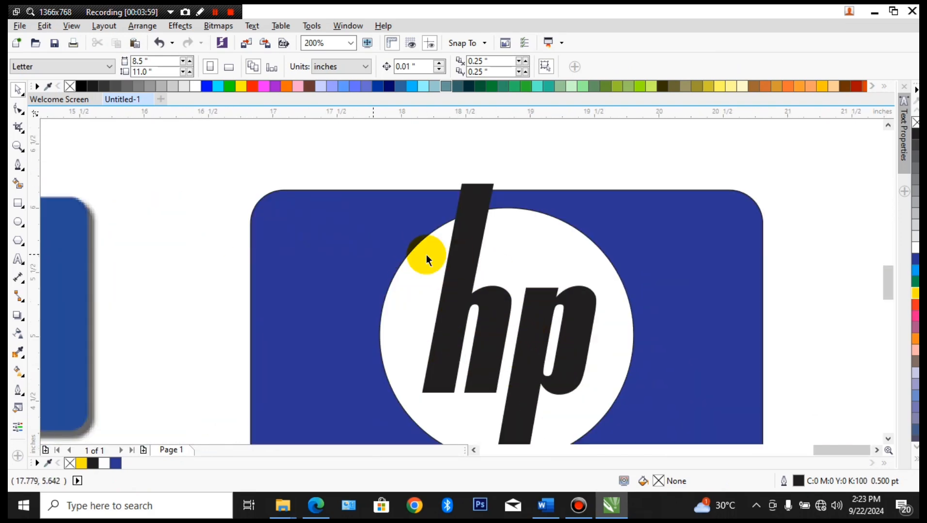
{"action": "left_click", "coordinate": [472, 255]}
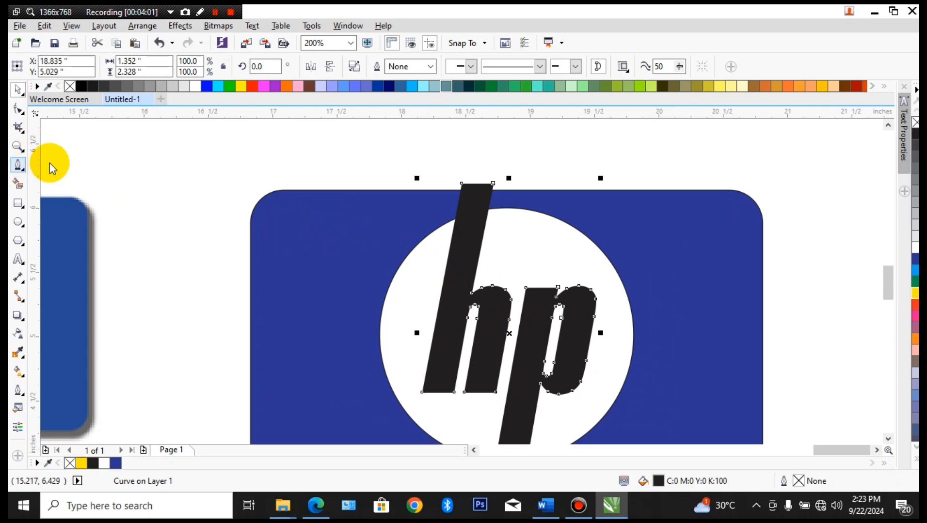
{"action": "scroll", "coordinate": [445, 193], "scroll_direction": "up", "scroll_amount": 1}
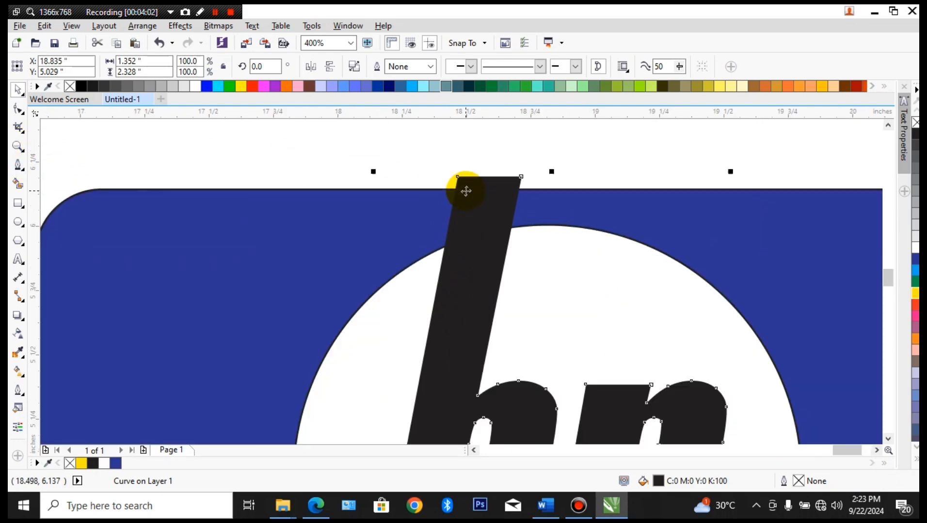
{"action": "left_click", "coordinate": [18, 167]}
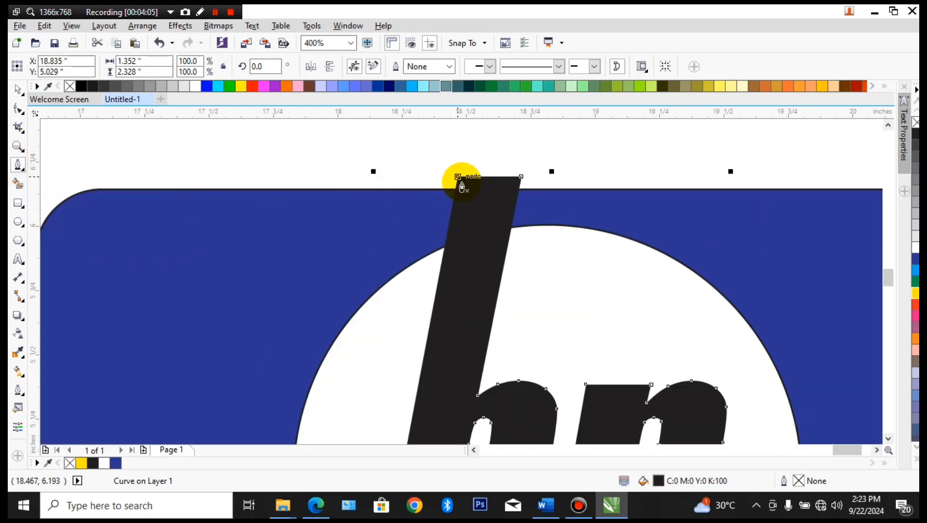
{"action": "scroll", "coordinate": [460, 183], "scroll_direction": "up", "scroll_amount": 1}
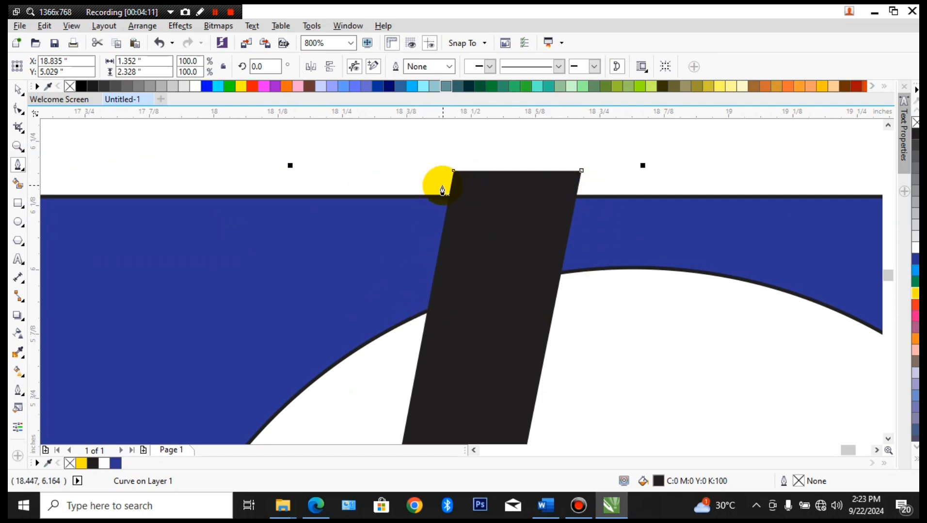
{"action": "left_click", "coordinate": [441, 186]}
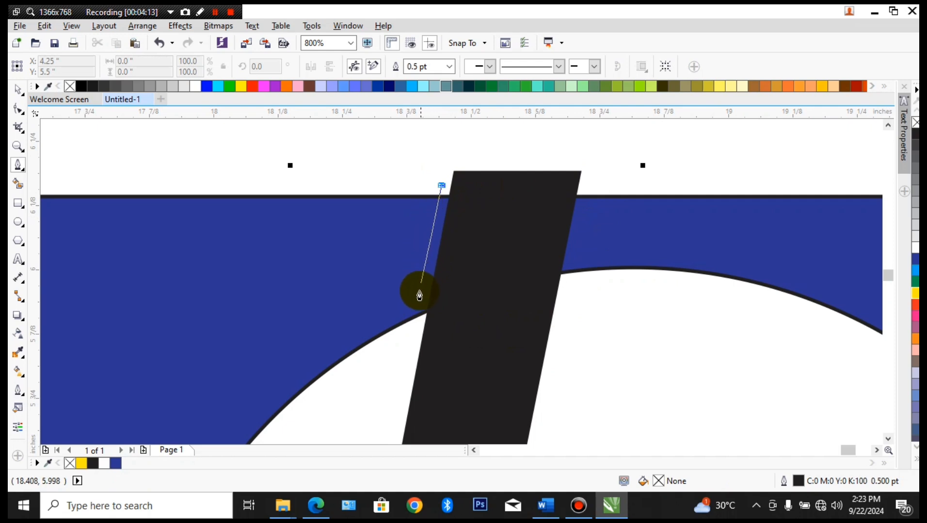
{"action": "left_click", "coordinate": [411, 334]}
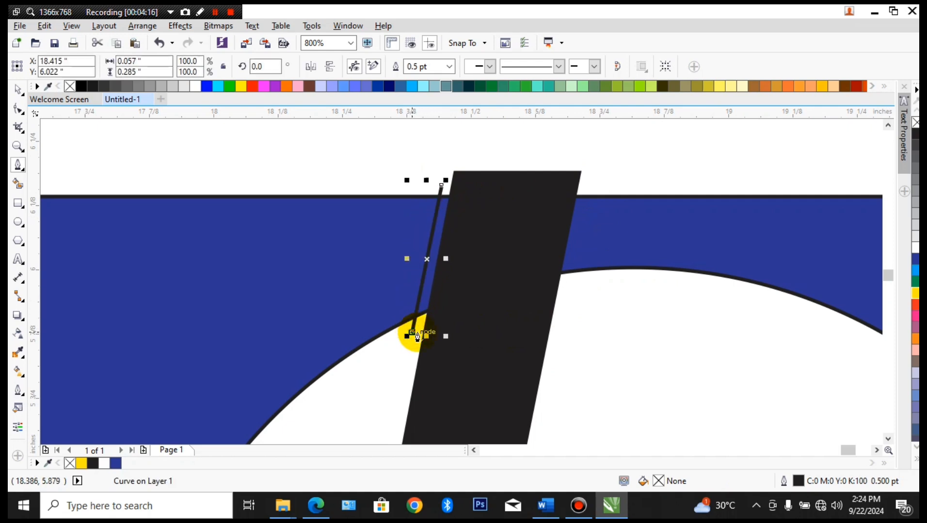
{"action": "left_click", "coordinate": [555, 337]}
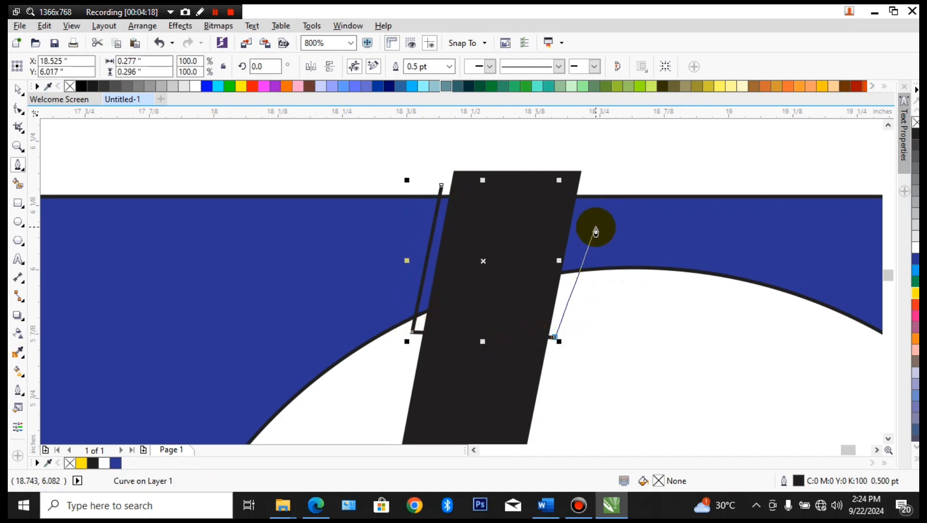
{"action": "left_click", "coordinate": [589, 186]}
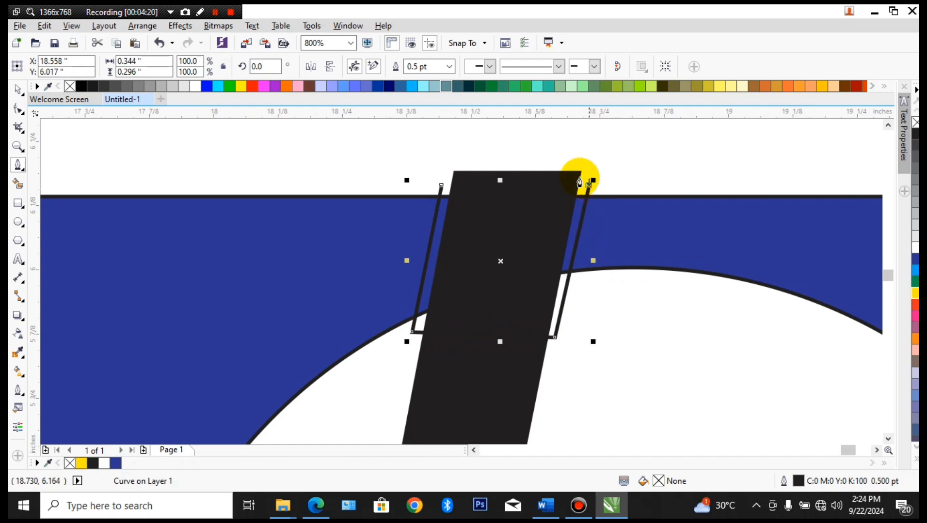
{"action": "left_click", "coordinate": [442, 187]}
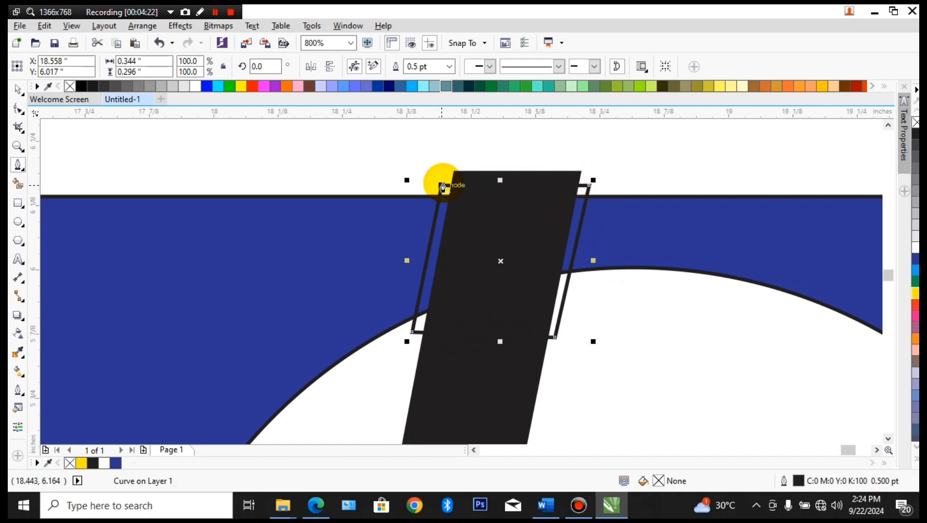
{"action": "key", "text": "space"}
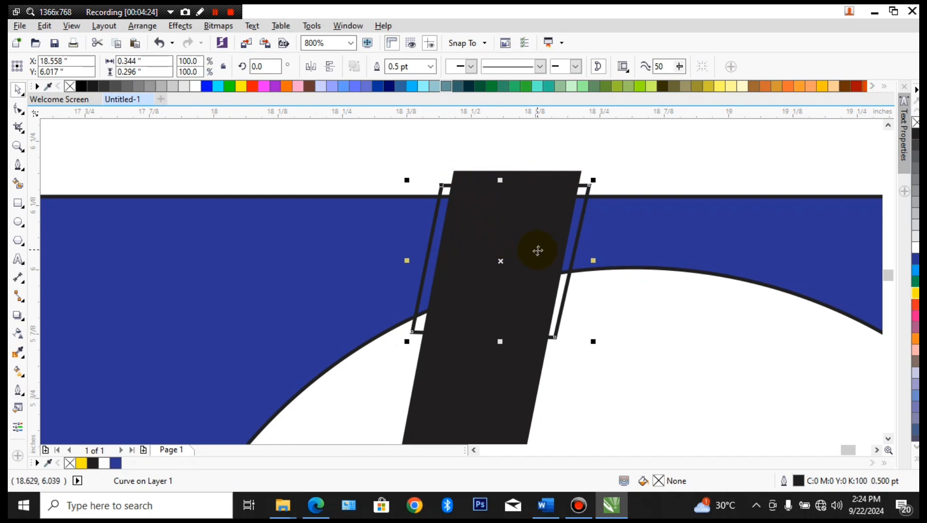
{"action": "left_click", "coordinate": [414, 134]}
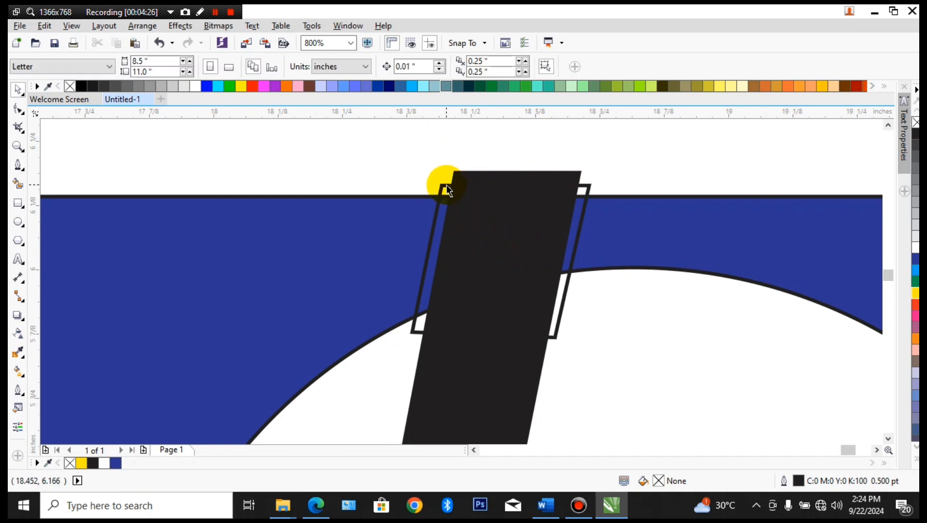
Step: Trim the blue rectangle with the slanted outline around the h's stem and move that outline into the blank area above the reference image's right side
{"action": "left_click", "coordinate": [445, 186]}
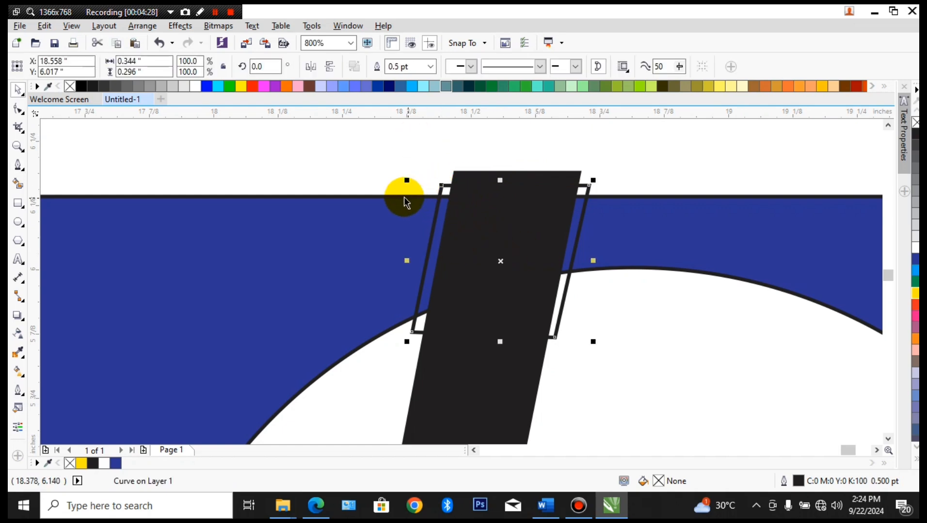
{"action": "left_click", "coordinate": [327, 218], "text": "shift"}
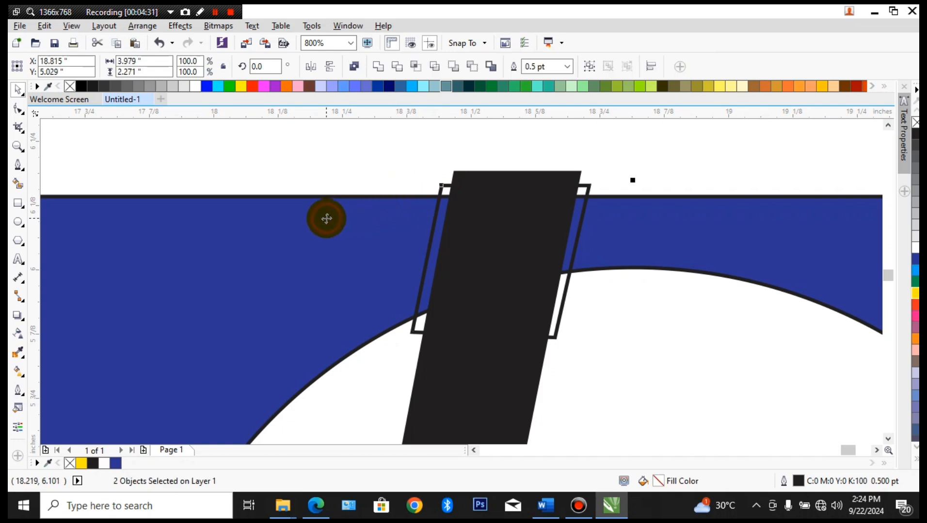
{"action": "left_click", "coordinate": [395, 68]}
{"action": "left_click", "coordinate": [372, 127]}
{"action": "scroll", "coordinate": [459, 182], "scroll_direction": "down", "scroll_amount": 3}
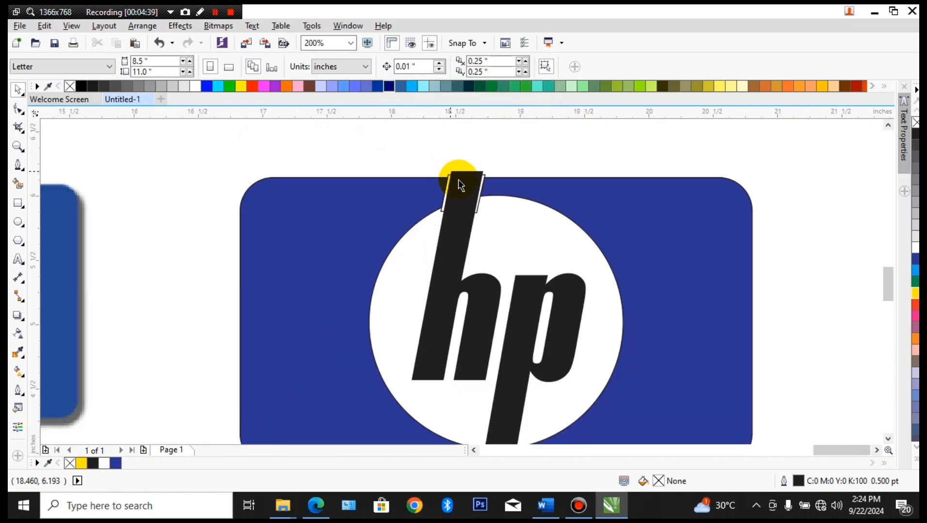
{"action": "left_click", "coordinate": [478, 211]}
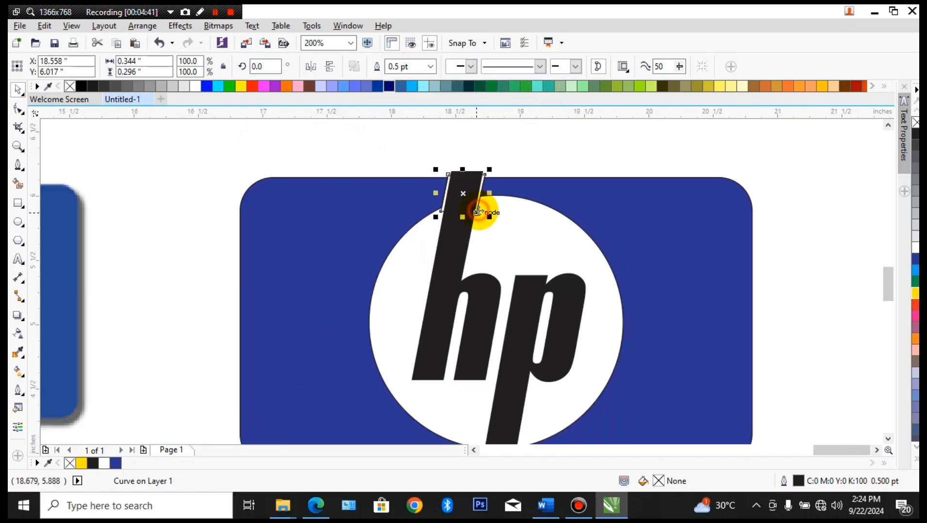
{"action": "left_click_drag", "start_coordinate": [478, 210], "coordinate": [143, 168]}
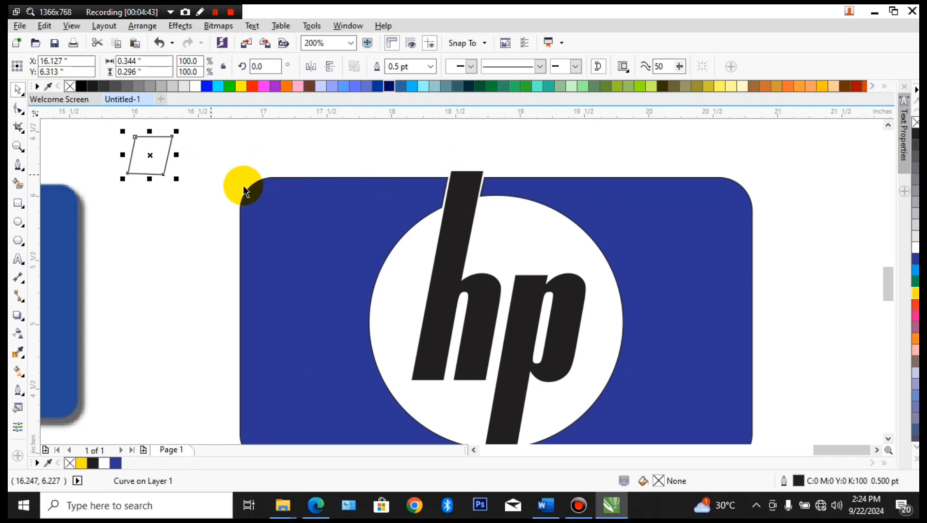
Step: Draw a closed slanted four-sided outline about 0.34 by 0.21 in around the p's stem where it crosses the blue rectangle's lower band
{"action": "left_click_drag", "start_coordinate": [520, 235], "coordinate": [553, 182]}
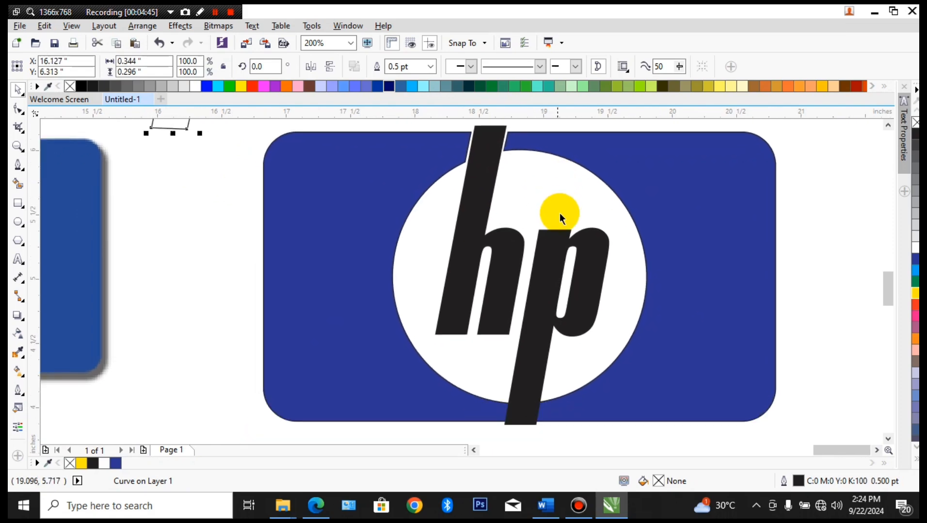
{"action": "left_click_drag", "start_coordinate": [485, 227], "coordinate": [533, 210]}
{"action": "left_click_drag", "start_coordinate": [571, 238], "coordinate": [580, 181]}
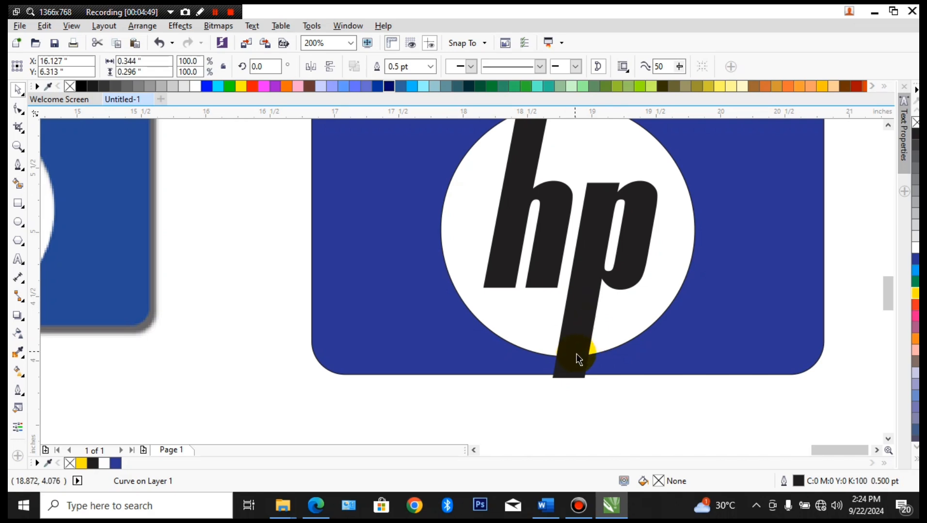
{"action": "scroll", "coordinate": [591, 360], "scroll_direction": "up", "scroll_amount": 3}
{"action": "scroll", "coordinate": [477, 297], "scroll_direction": "down", "scroll_amount": 1}
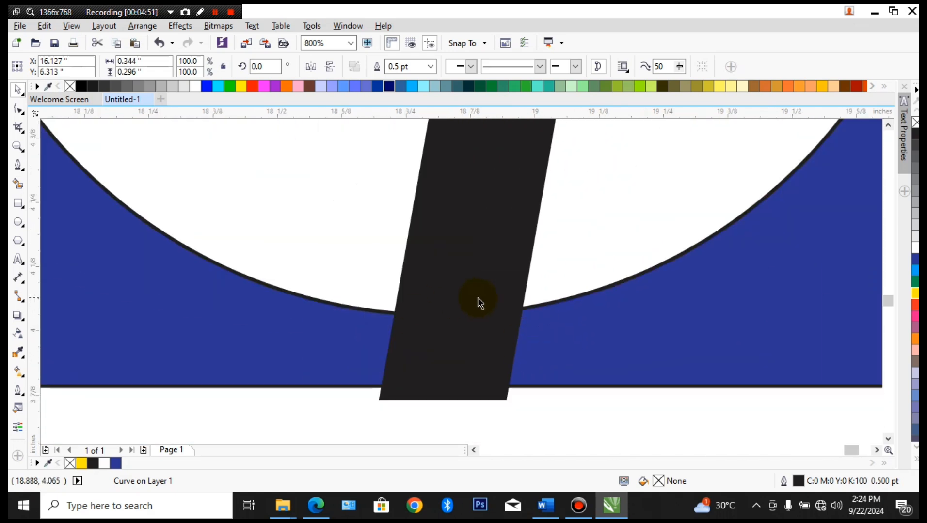
{"action": "left_click", "coordinate": [17, 165]}
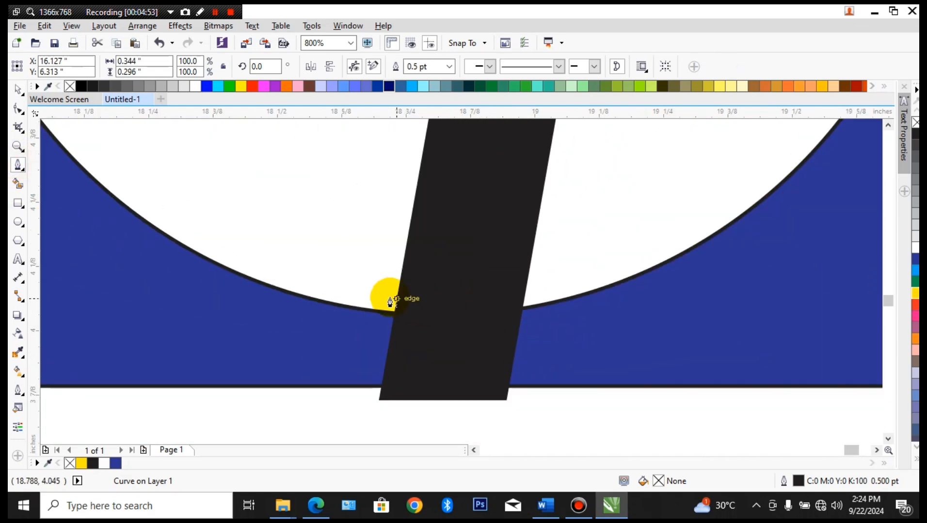
{"action": "left_click", "coordinate": [382, 290]}
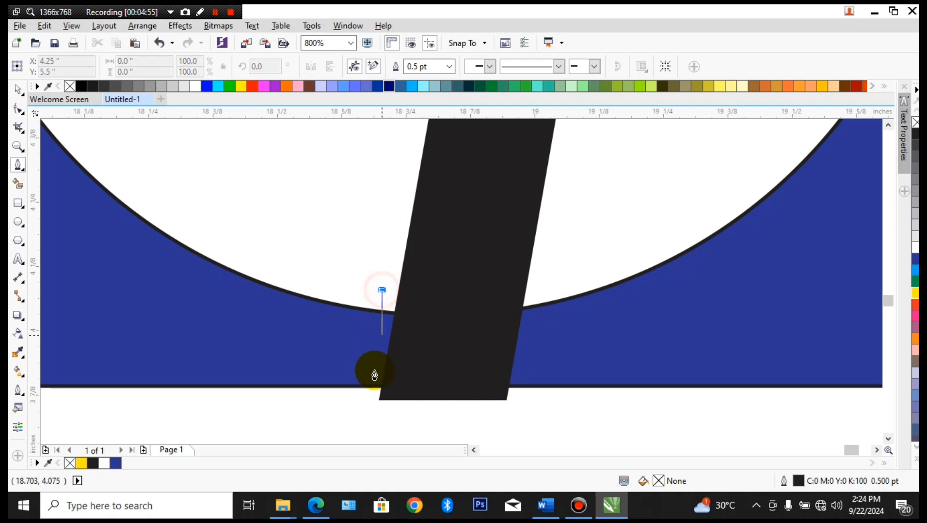
{"action": "left_click", "coordinate": [363, 397]}
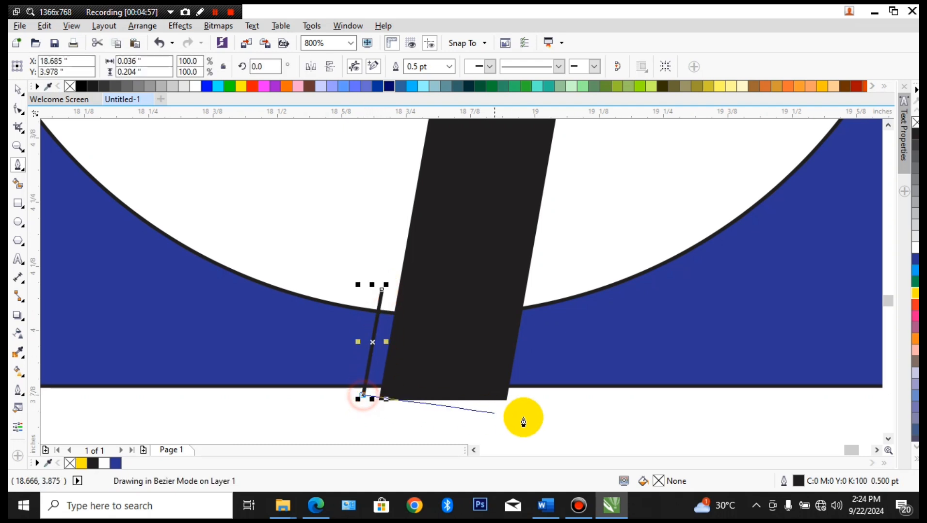
{"action": "left_click", "coordinate": [531, 395]}
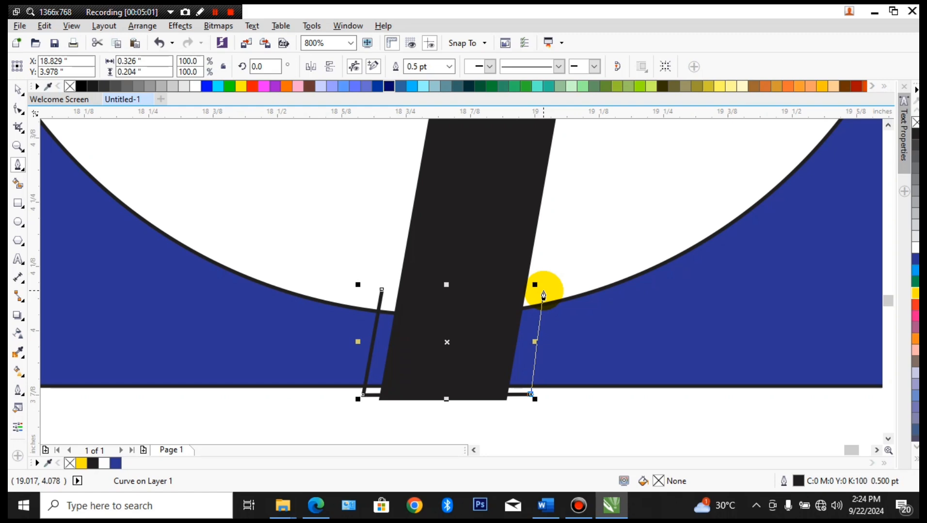
{"action": "key", "text": "ctrl+z"}
{"action": "left_click", "coordinate": [523, 398]}
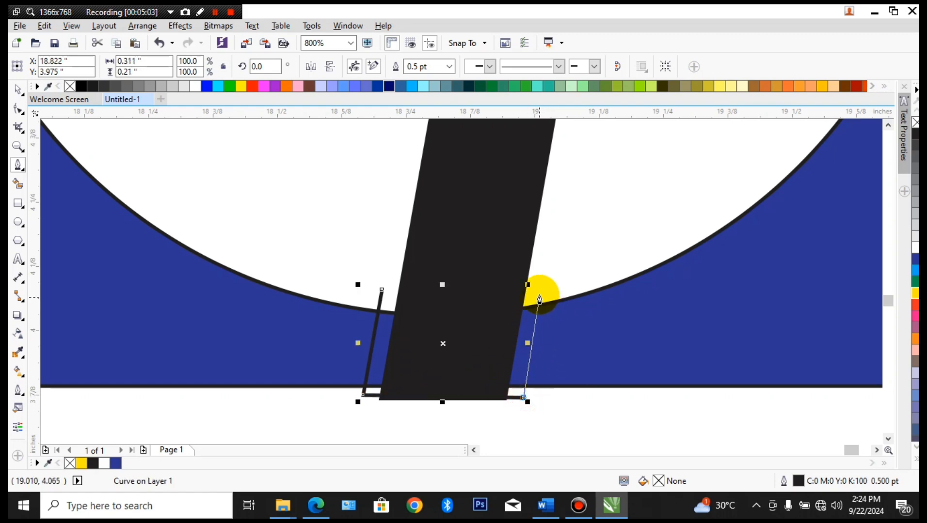
{"action": "left_click", "coordinate": [540, 293]}
{"action": "left_click", "coordinate": [381, 290]}
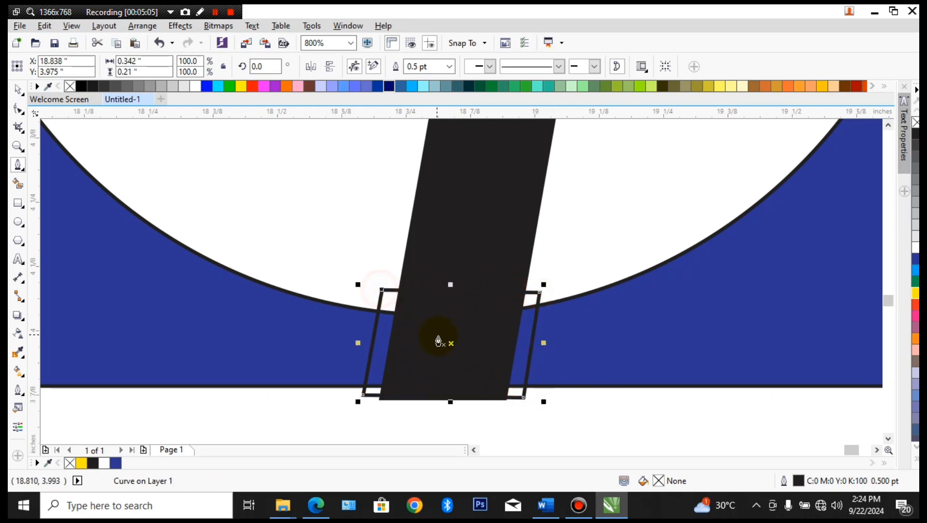
{"action": "key", "text": "space"}
{"action": "scroll", "coordinate": [493, 346], "scroll_direction": "down", "scroll_amount": 2}
{"action": "left_click", "coordinate": [517, 384]}
{"action": "scroll", "coordinate": [460, 346], "scroll_direction": "up", "scroll_amount": 1}
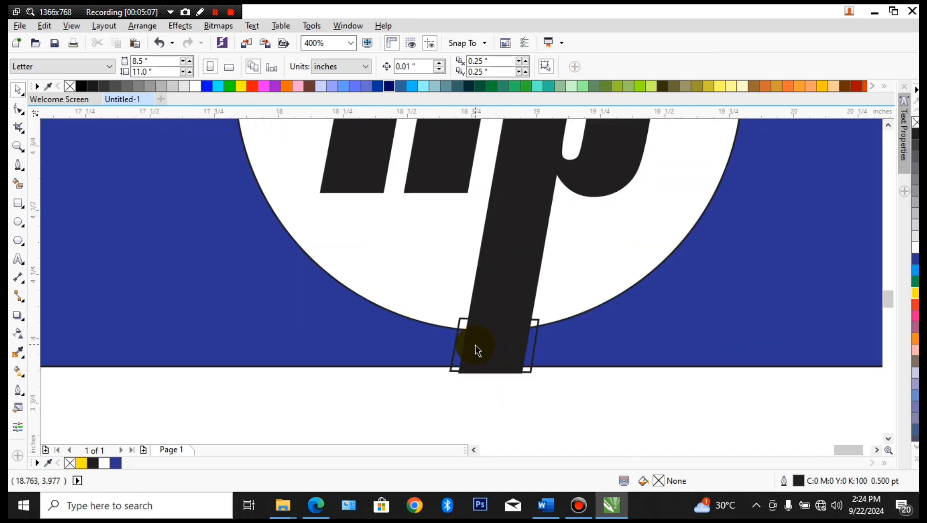
Step: Trim the blue rectangle with the outline around the p's stem and move that outline into the blank gap between the reference image and the logo
{"action": "left_click", "coordinate": [455, 352]}
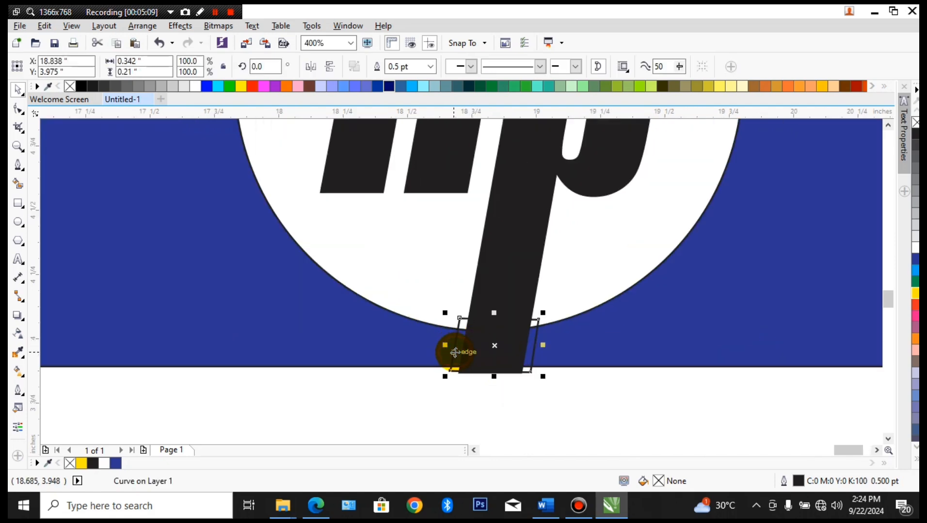
{"action": "left_click", "coordinate": [367, 337], "text": "shift"}
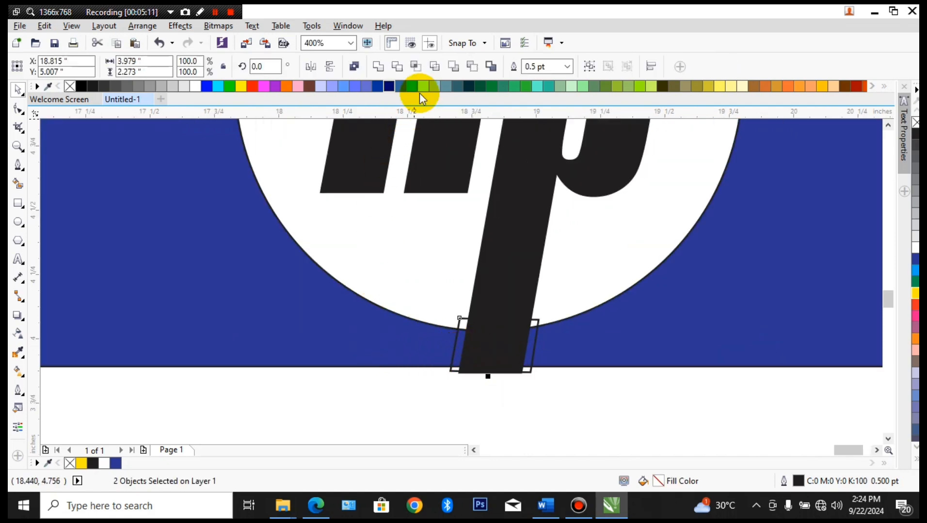
{"action": "left_click", "coordinate": [399, 69]}
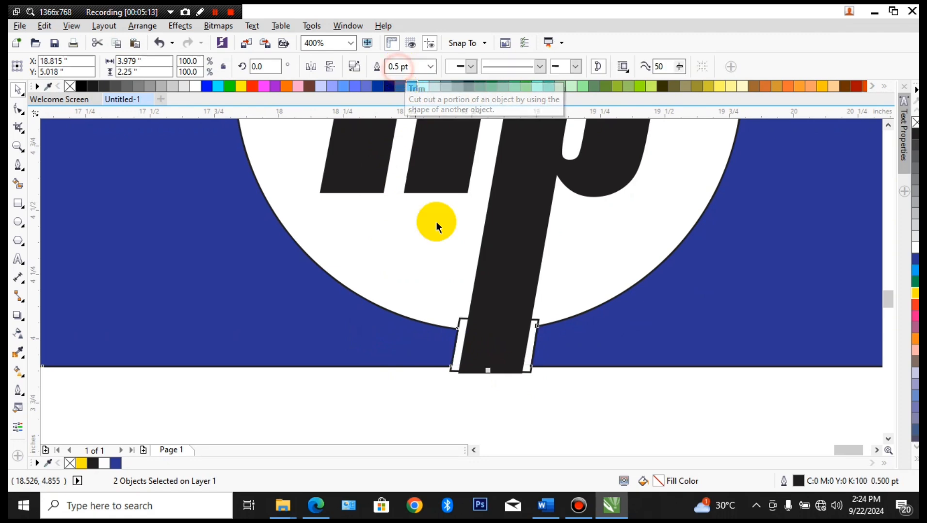
{"action": "left_click", "coordinate": [536, 376]}
{"action": "scroll", "coordinate": [531, 372], "scroll_direction": "down", "scroll_amount": 2}
{"action": "left_click", "coordinate": [531, 371]}
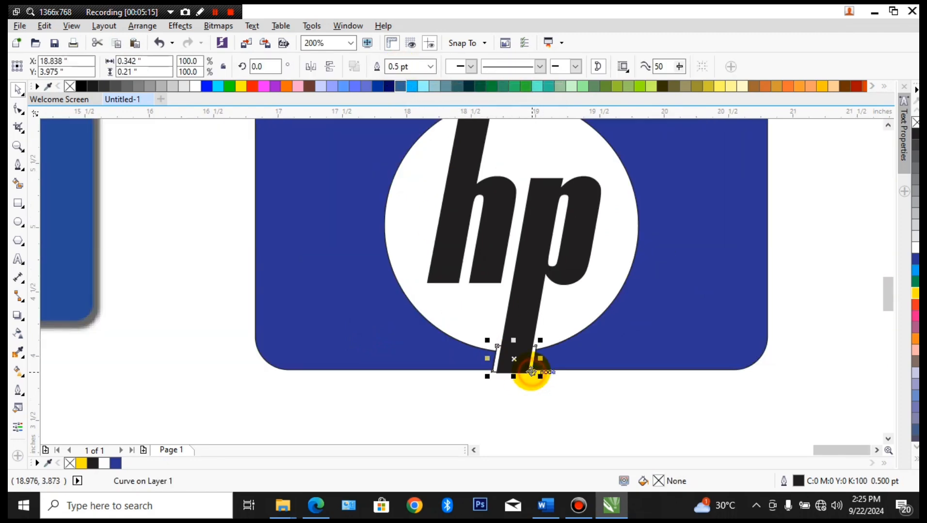
{"action": "left_click_drag", "start_coordinate": [515, 359], "coordinate": [148, 304]}
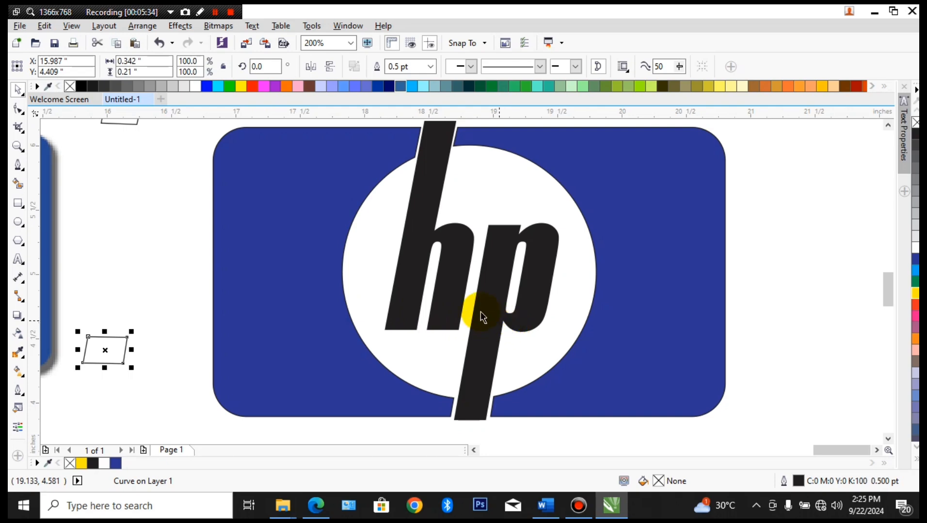
{"action": "scroll", "coordinate": [504, 286], "scroll_direction": "down", "scroll_amount": 3}
{"action": "scroll", "coordinate": [534, 290], "scroll_direction": "up", "scroll_amount": 2}
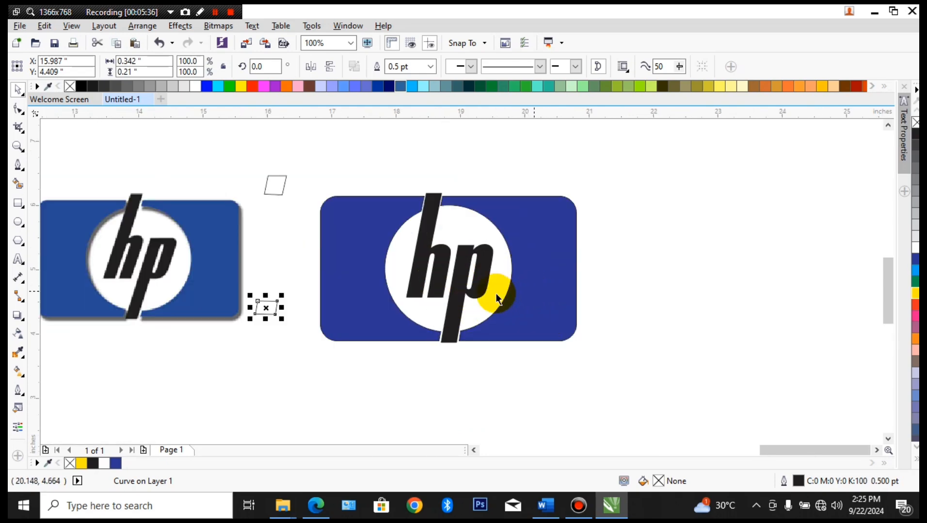
Step: Move the small slanted outline from the gap between the two logos up above the reference image, beside the other outline
{"action": "left_click_drag", "start_coordinate": [400, 300], "coordinate": [392, 254]}
{"action": "left_click_drag", "start_coordinate": [251, 218], "coordinate": [230, 162]}
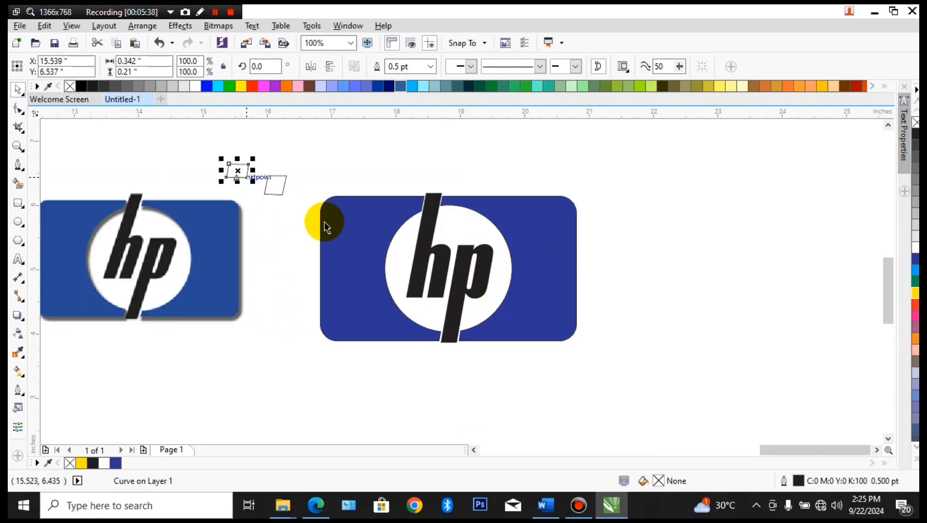
Step: Duplicate the blue rectangle in place with an 80% black fill and send the grey shape to the back of the layer
{"action": "left_click", "coordinate": [536, 255]}
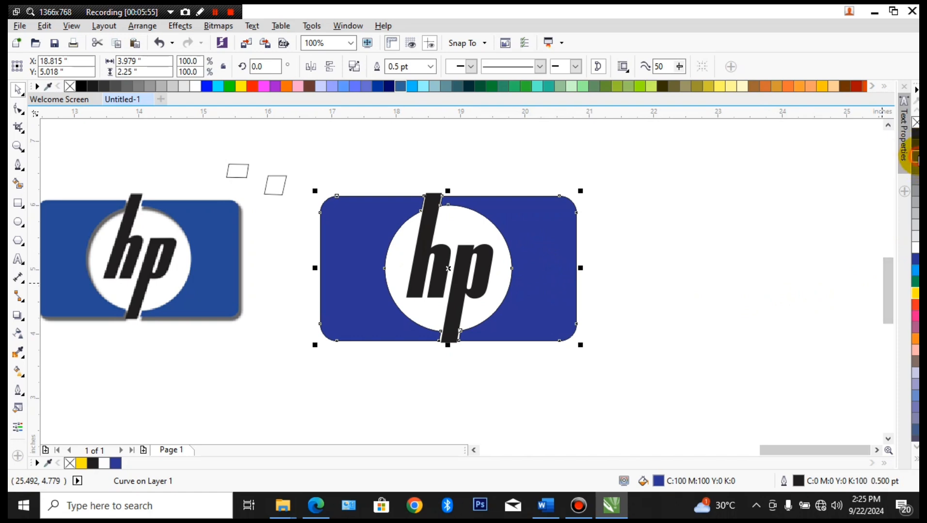
{"action": "left_click", "coordinate": [915, 157]}
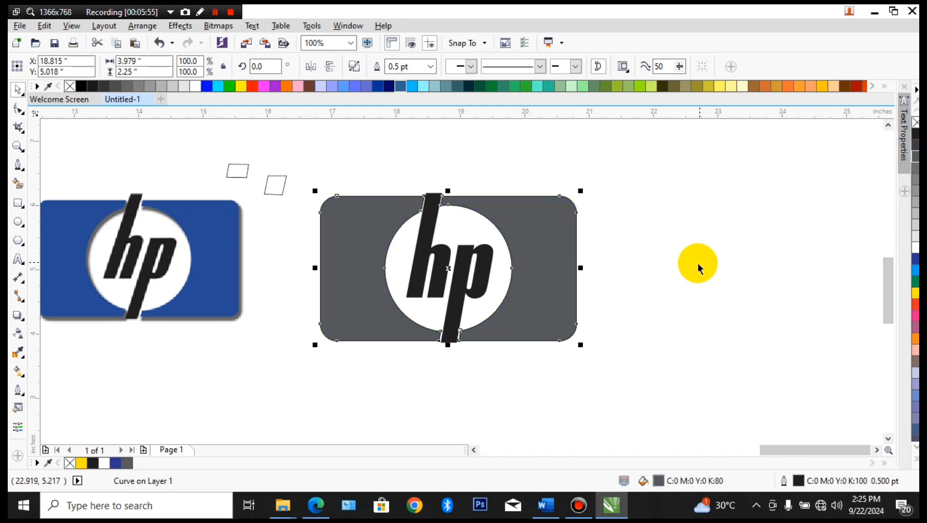
{"action": "right_click", "coordinate": [550, 289]}
{"action": "mouse_move", "coordinate": [677, 351]}
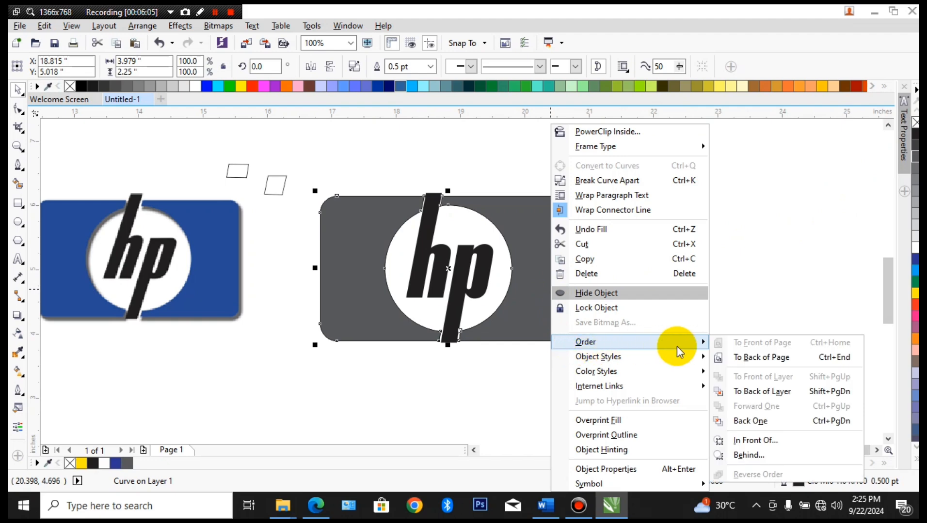
{"action": "left_click", "coordinate": [766, 391]}
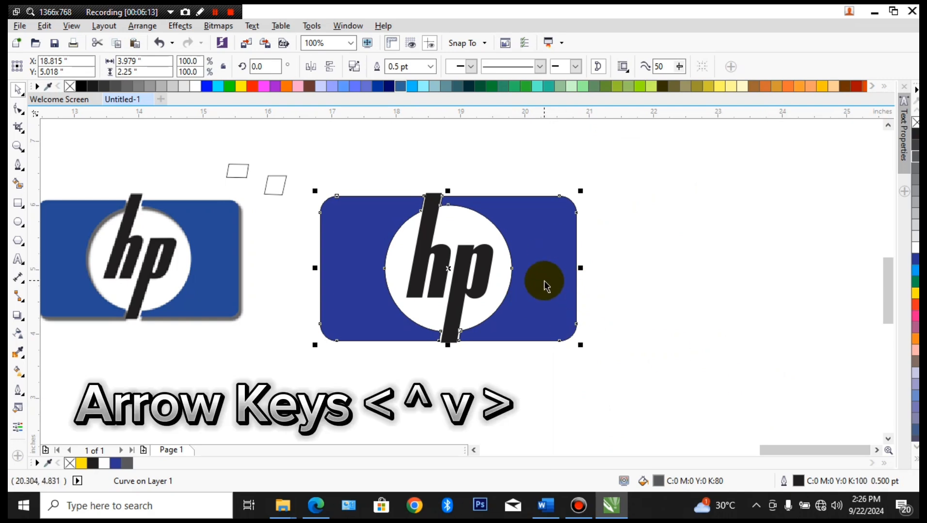
Step: Offset the grey shape 0.04 in to the right and 0.06 in down as a shadow, and lighten its fill to 50% black
{"action": "key", "text": "Right"}
{"action": "key", "text": "Right"}
{"action": "key", "text": "Right"}
{"action": "key", "text": "Right"}
{"action": "key", "text": "Right"}
{"action": "key", "text": "Right"}
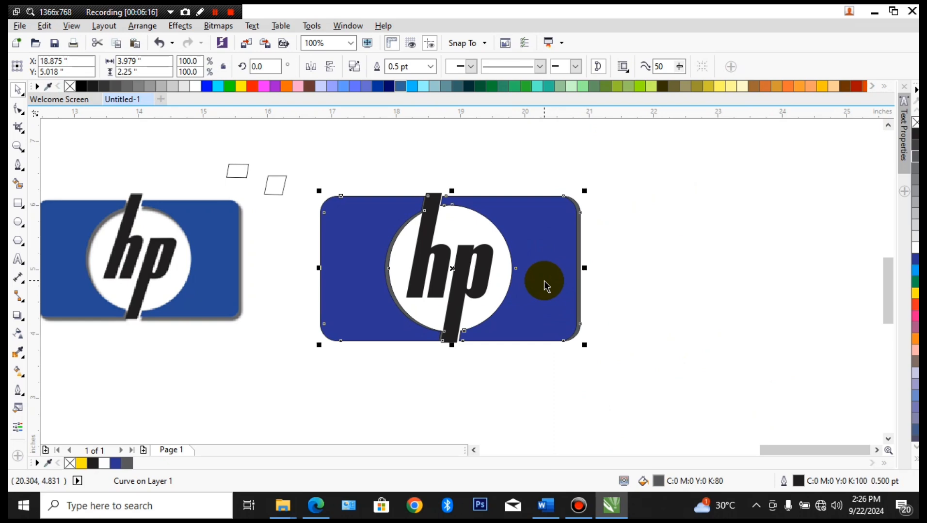
{"action": "key", "text": "Down"}
{"action": "key", "text": "Down"}
{"action": "key", "text": "Down"}
{"action": "key", "text": "Down"}
{"action": "key", "text": "Down"}
{"action": "key", "text": "Down"}
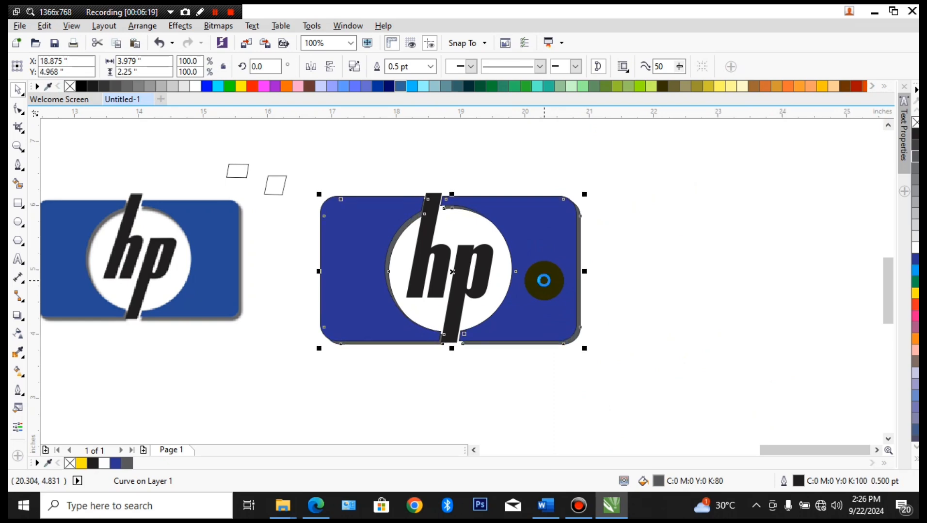
{"action": "key", "text": "Left"}
{"action": "key", "text": "Left"}
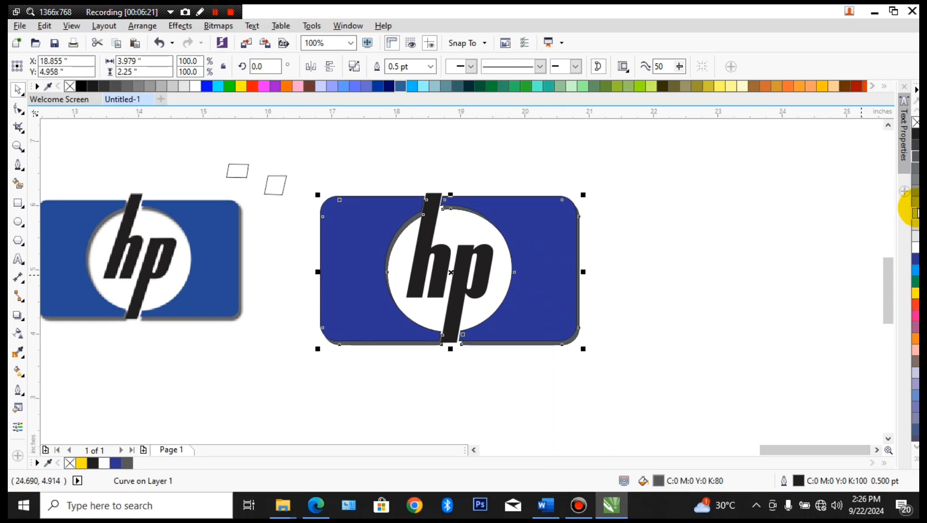
{"action": "left_click", "coordinate": [914, 192]}
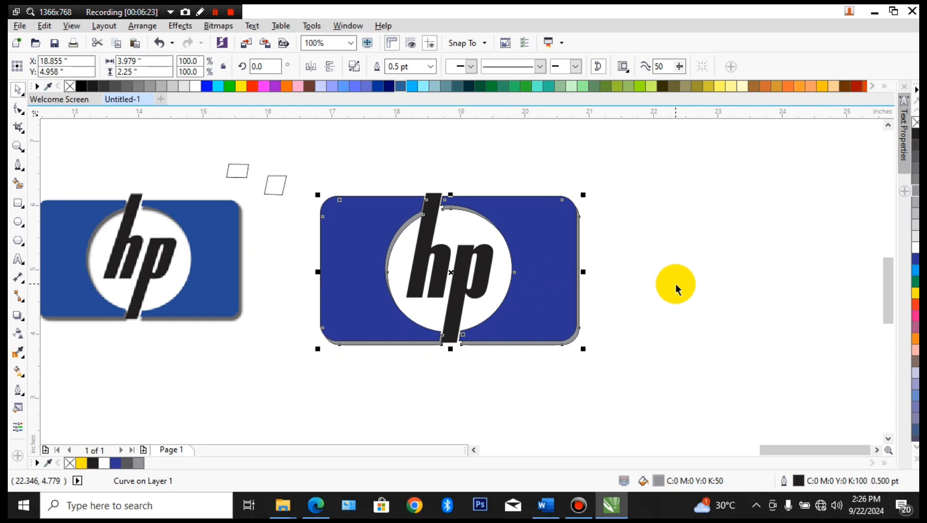
Step: Remove the black outlines from the blue rectangle, its grey shadow and the "hp" lettering together
{"action": "left_click", "coordinate": [675, 284]}
{"action": "scroll", "coordinate": [564, 345], "scroll_direction": "up", "scroll_amount": 4}
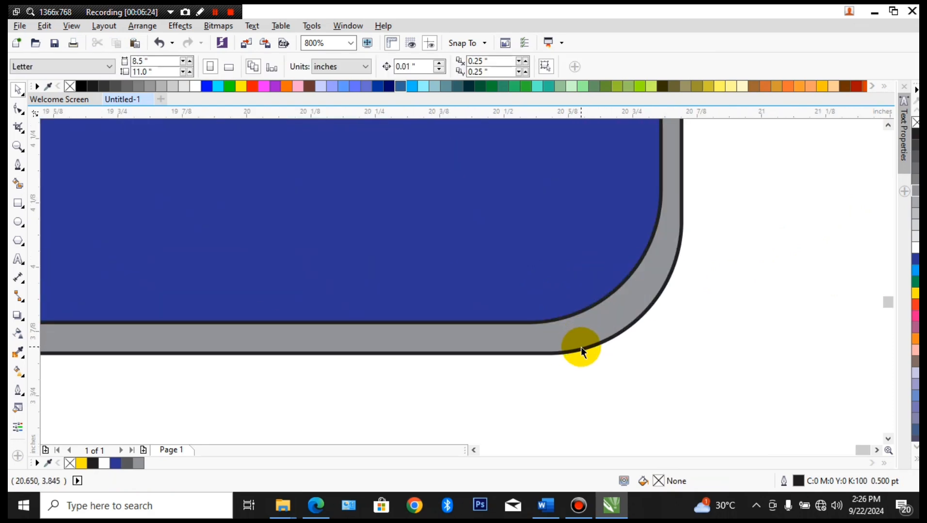
{"action": "left_click", "coordinate": [580, 347]}
{"action": "scroll", "coordinate": [581, 347], "scroll_direction": "down", "scroll_amount": 4}
{"action": "left_click_drag", "start_coordinate": [639, 377], "coordinate": [316, 170]}
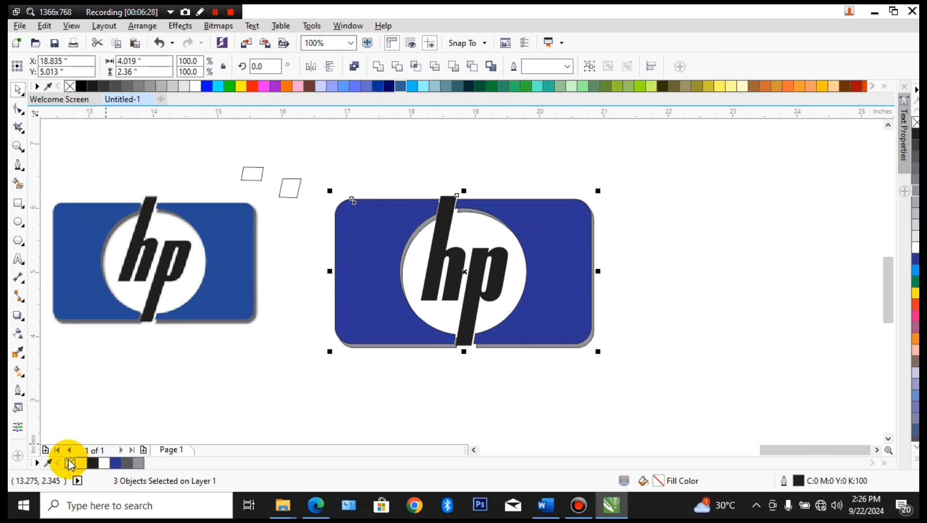
{"action": "left_click", "coordinate": [561, 393]}
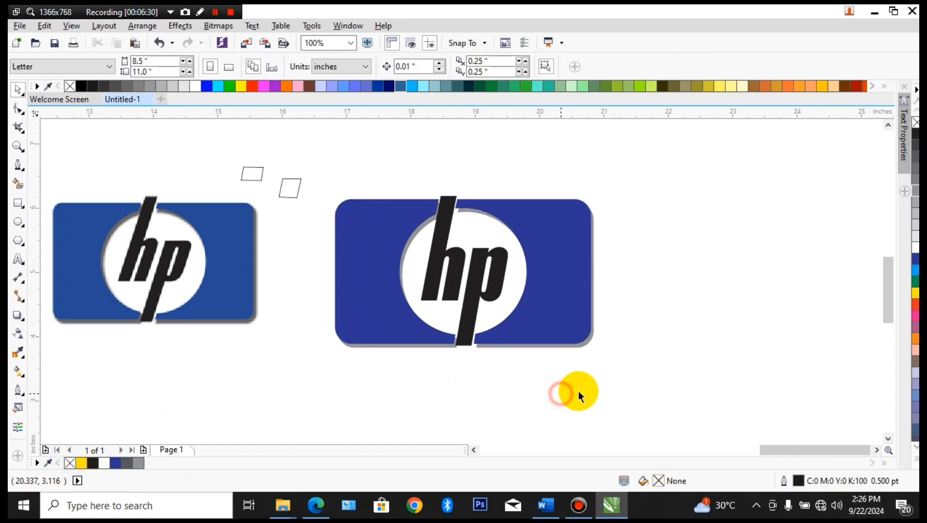